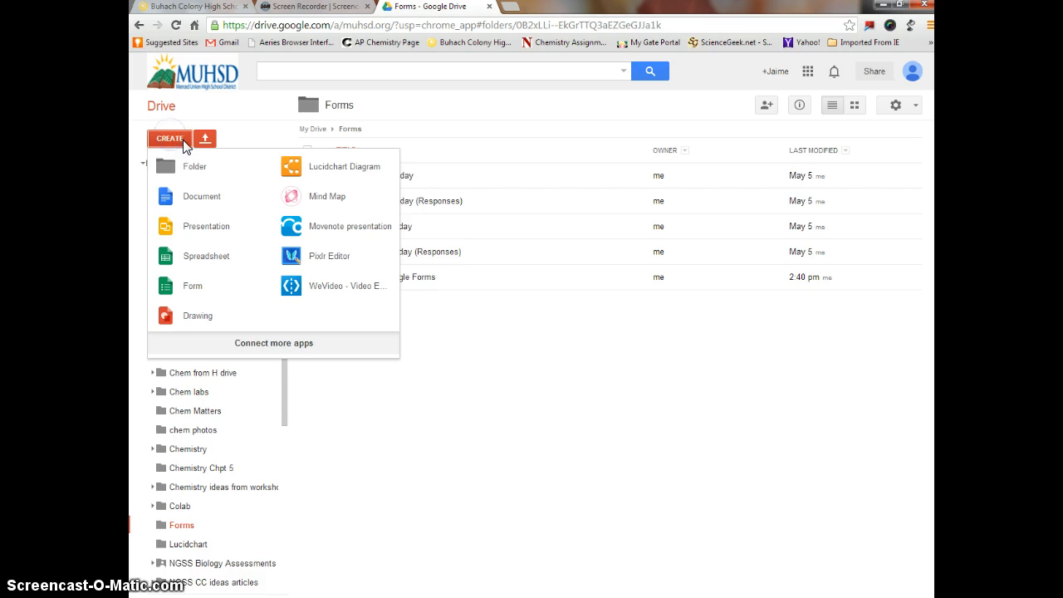
Create a new form titled "Basic form" with the Fish theme.
left_click(196, 287)
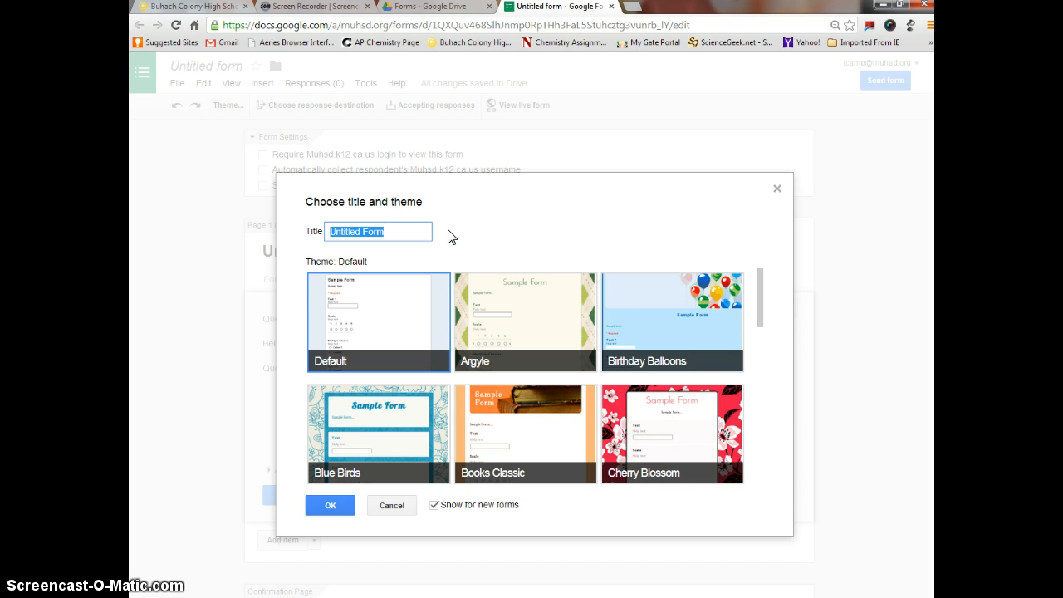
type("Basic form")
left_click_drag(761, 291, 694, 326)
left_click(696, 326)
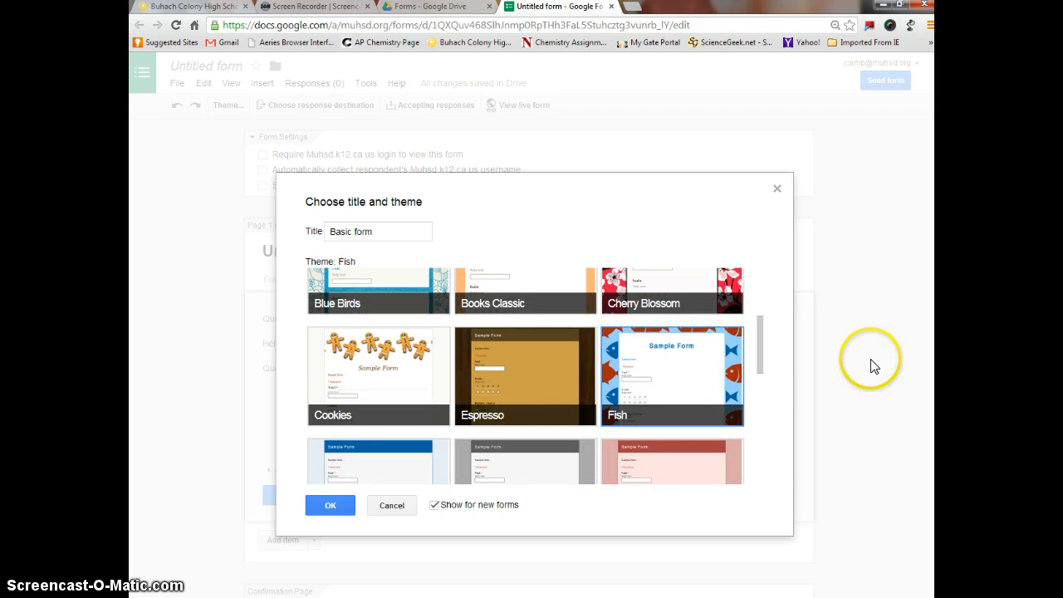
left_click(339, 504)
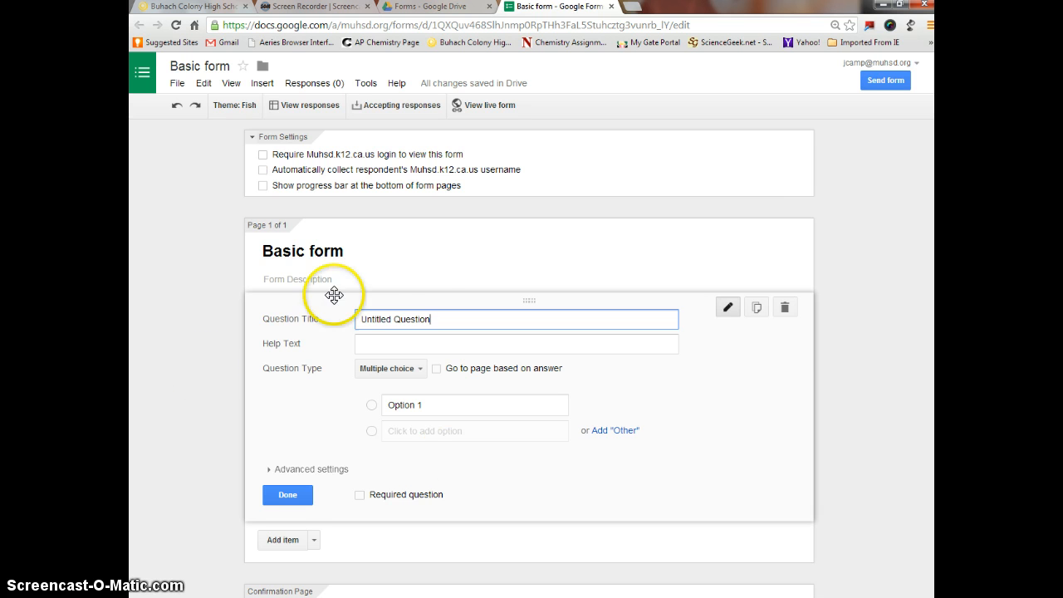
left_click(302, 252)
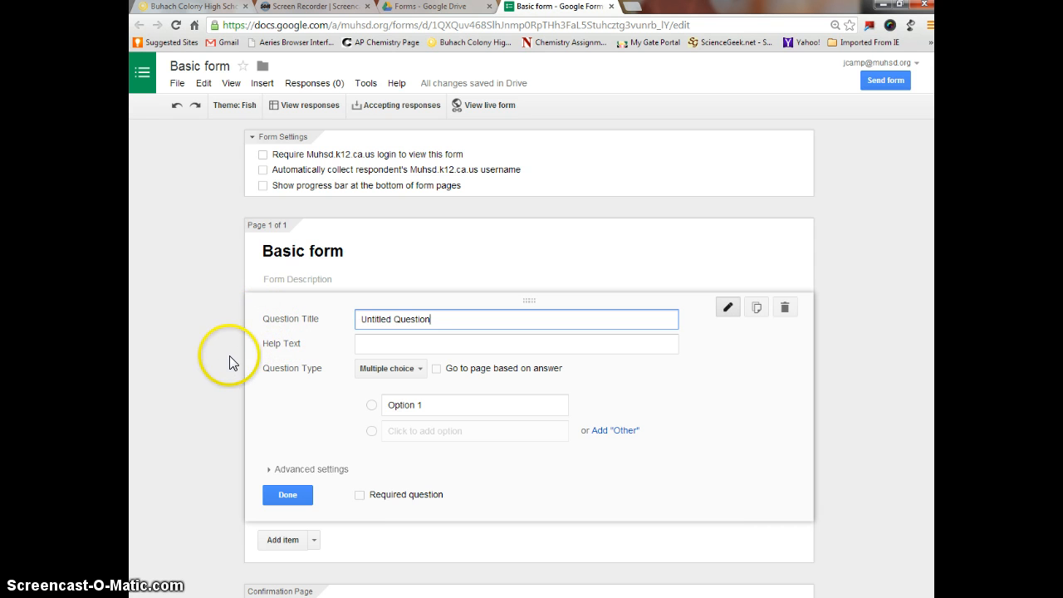
double_click(305, 368)
left_click_drag(305, 369, 259, 369)
left_click(345, 382)
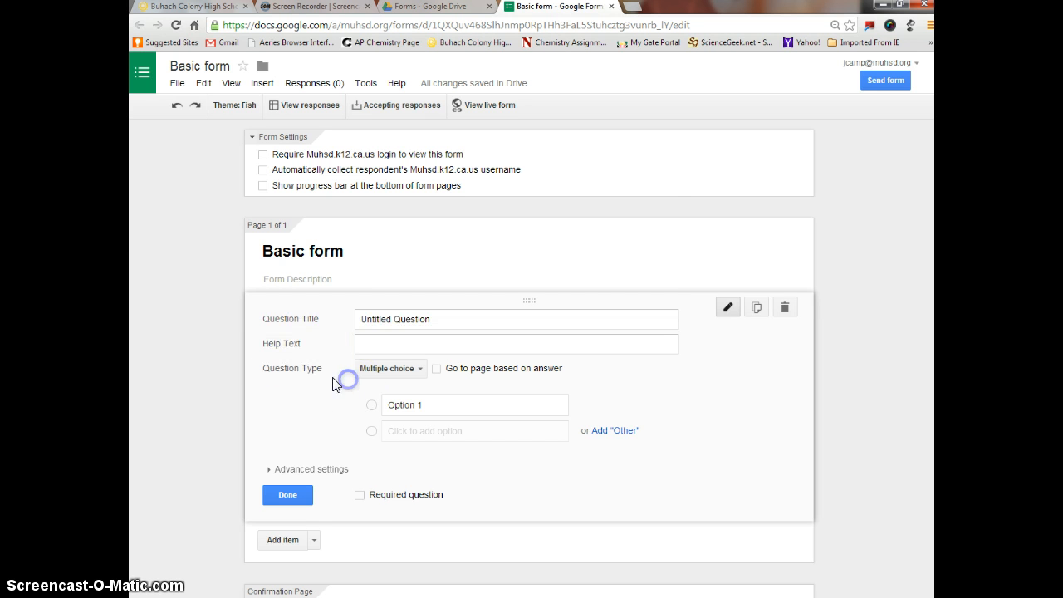
left_click(407, 373)
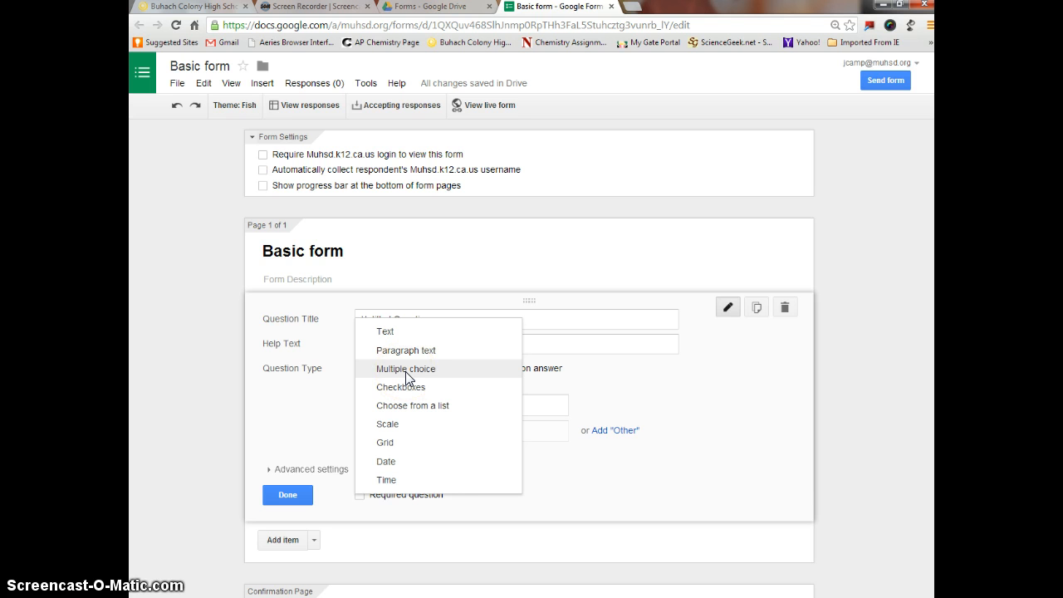
left_click(408, 334)
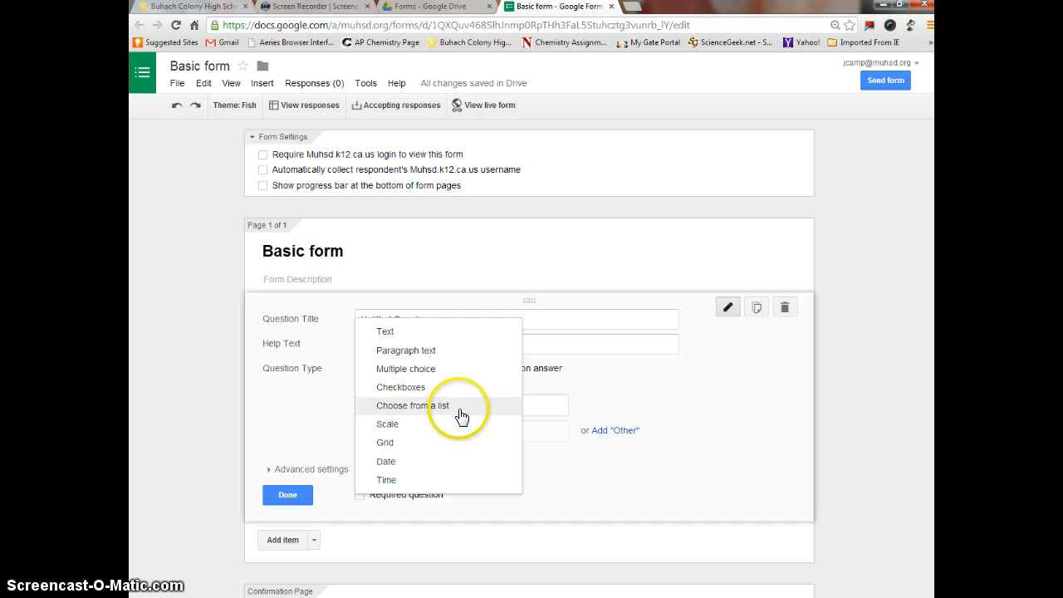
left_click(277, 422)
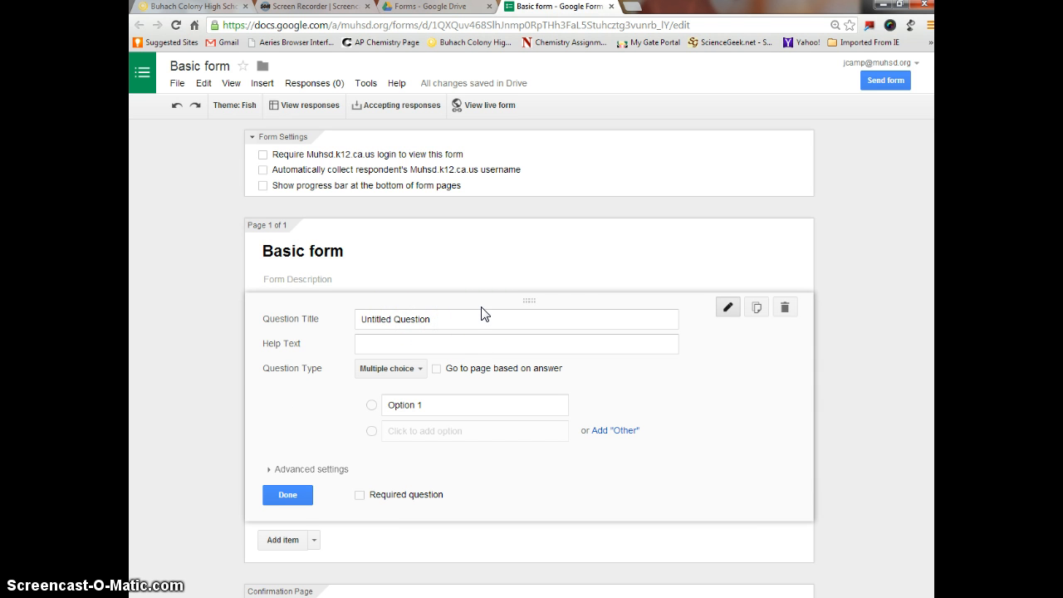
Title the first question "Your name", set its type to Text, make it required and finish editing it.
left_click(439, 316)
left_click_drag(466, 316, 300, 324)
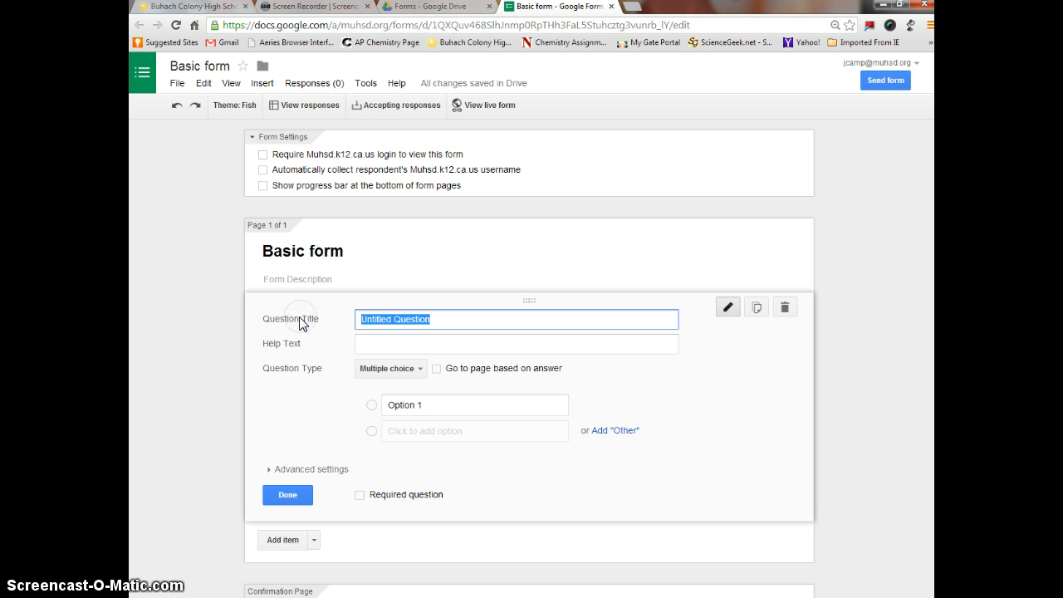
type("Yo")
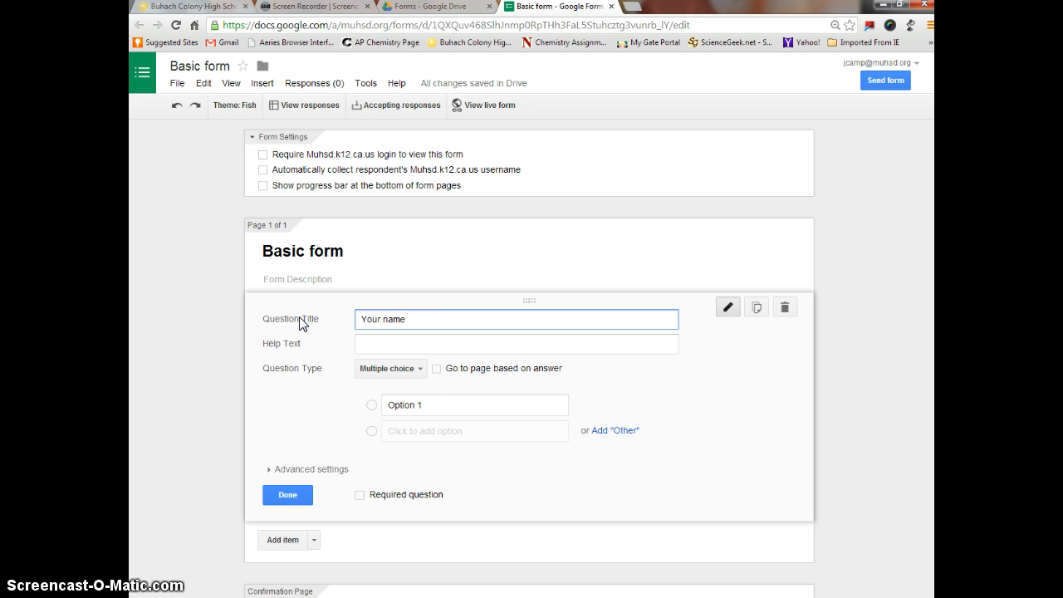
type("ur name")
left_click(391, 368)
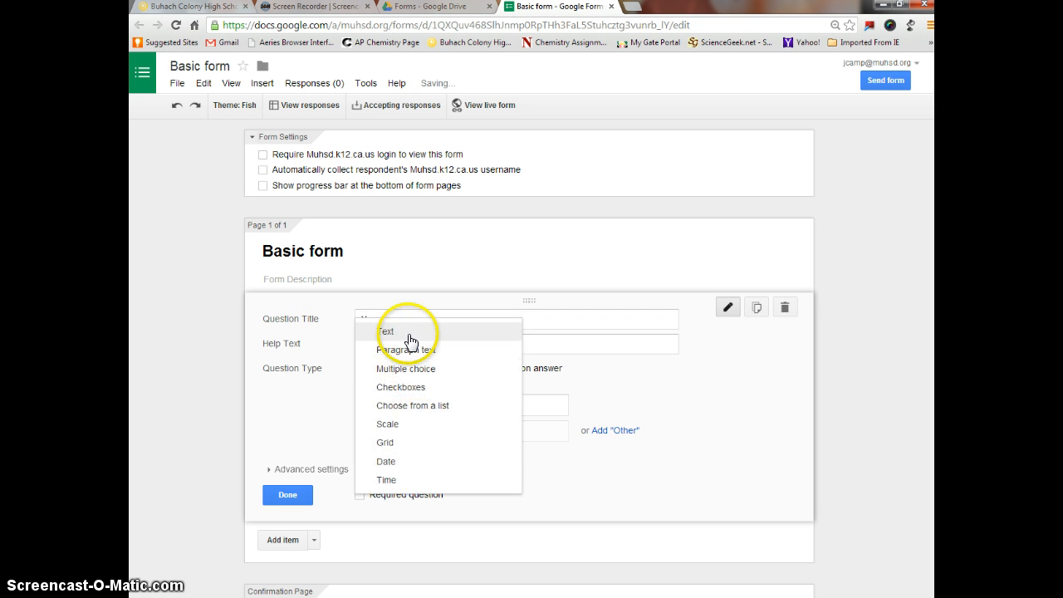
left_click(411, 332)
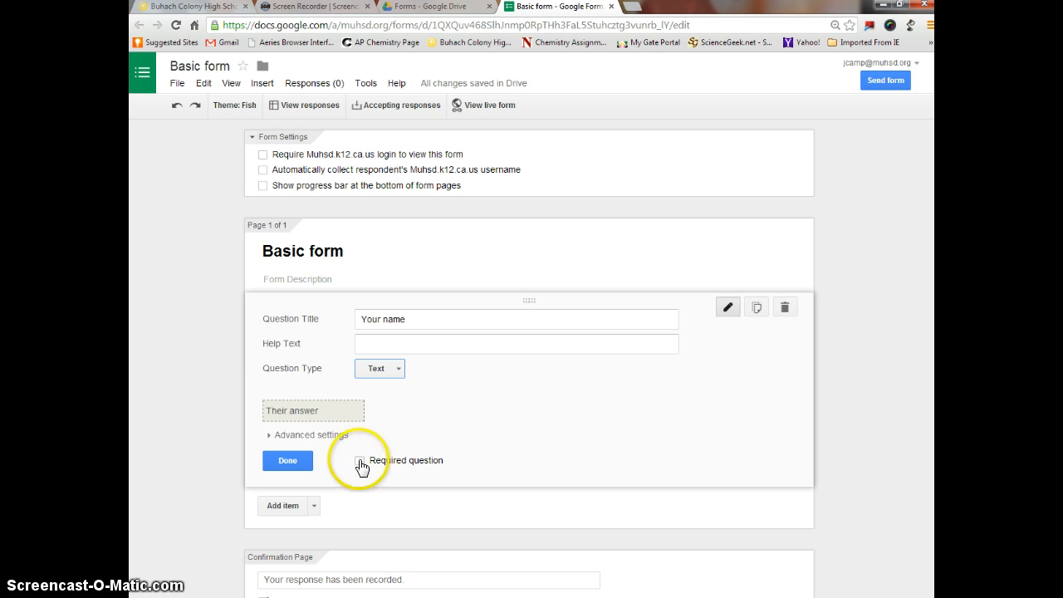
left_click(360, 461)
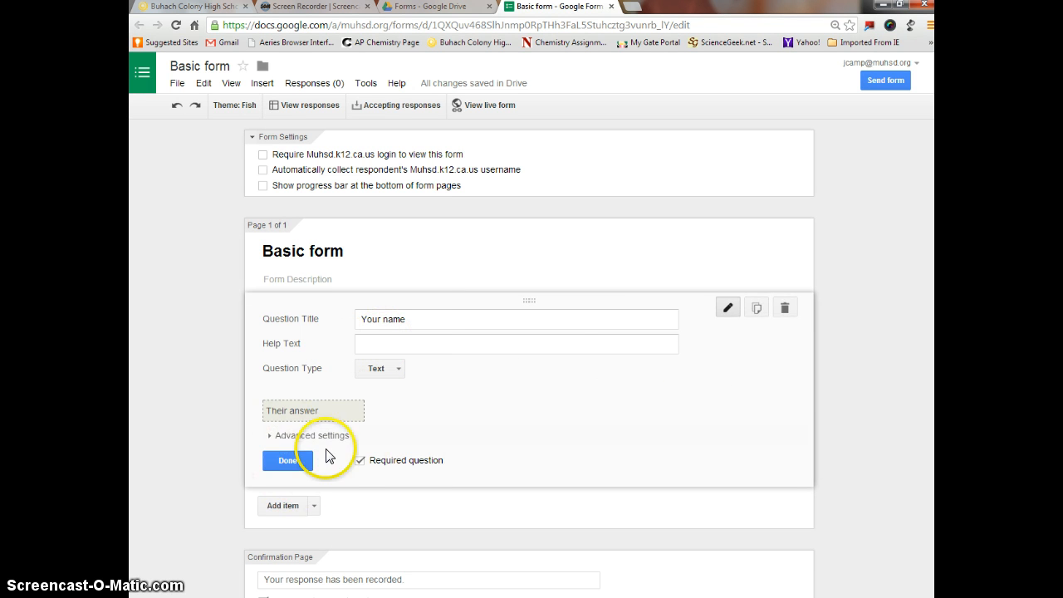
left_click(286, 462)
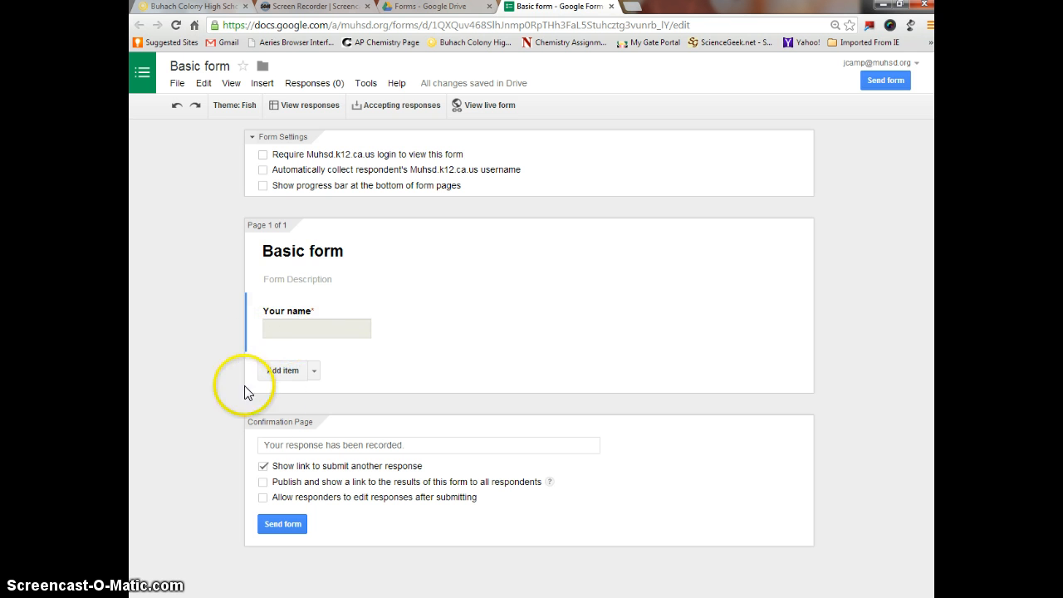
Add a required Text question titled "Your email" below the name question.
left_click(281, 371)
left_click(280, 371)
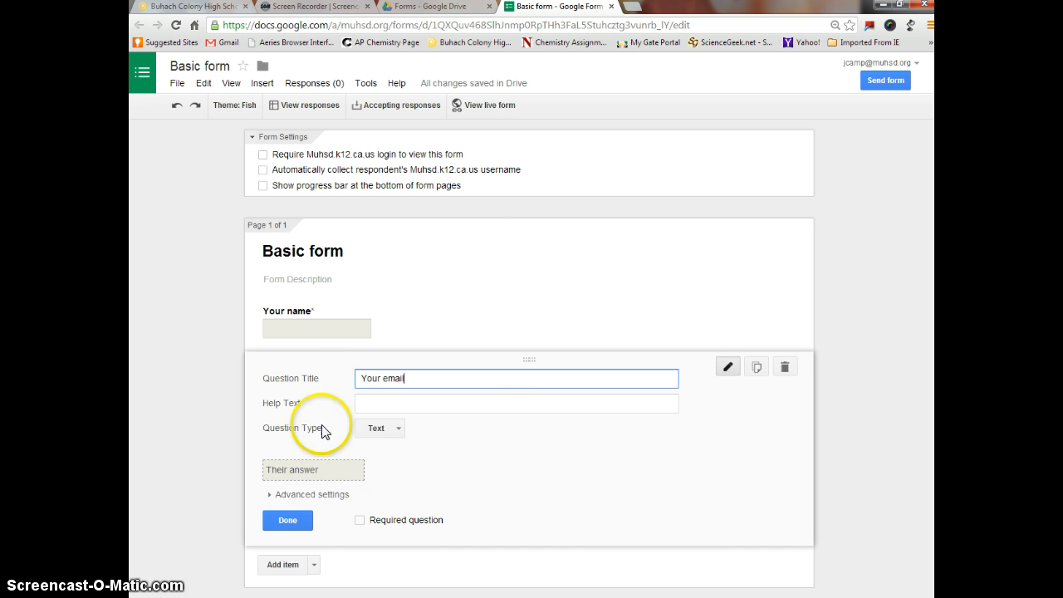
left_click(394, 525)
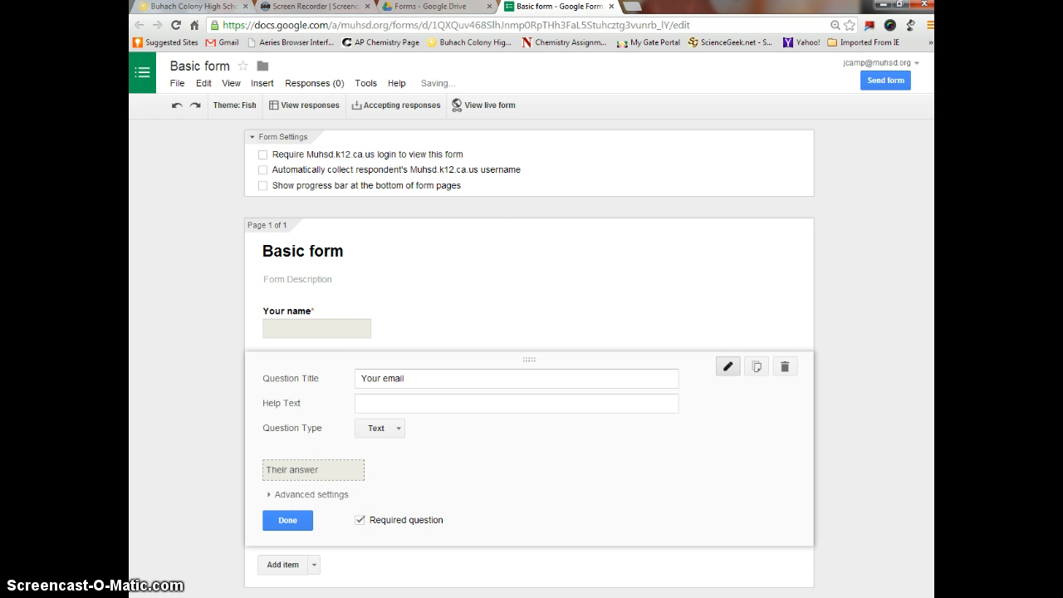
left_click(285, 521)
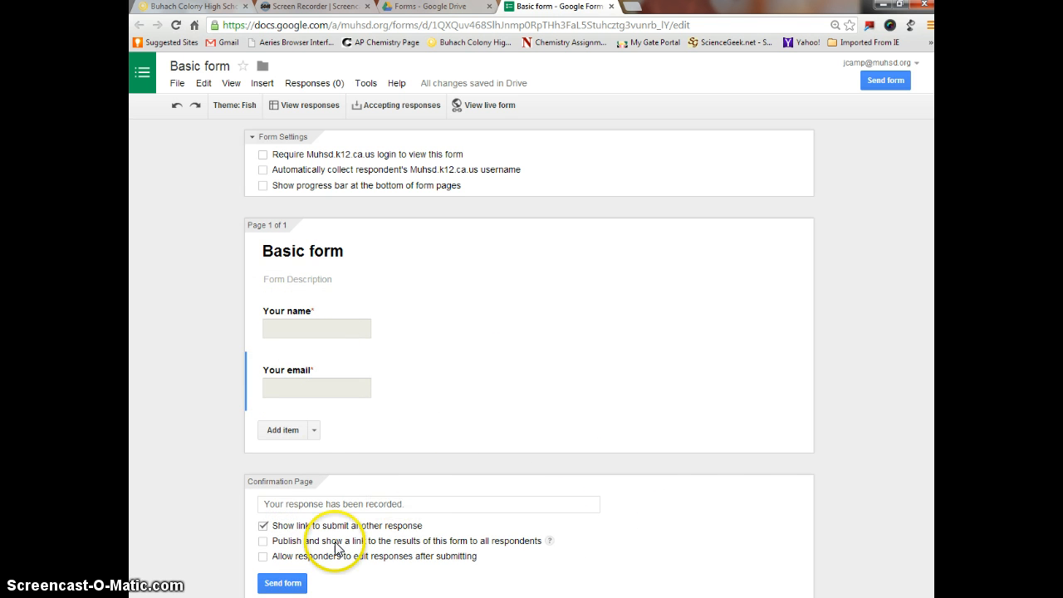
Add a third question titled "I use Google for:" with the Checkboxes question type.
left_click(301, 431)
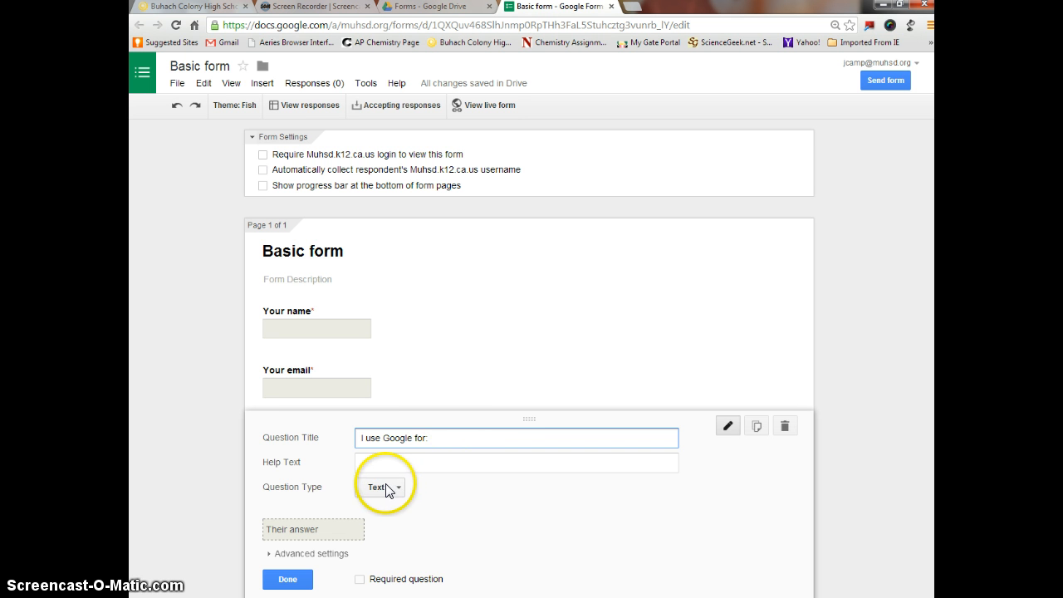
left_click(387, 491)
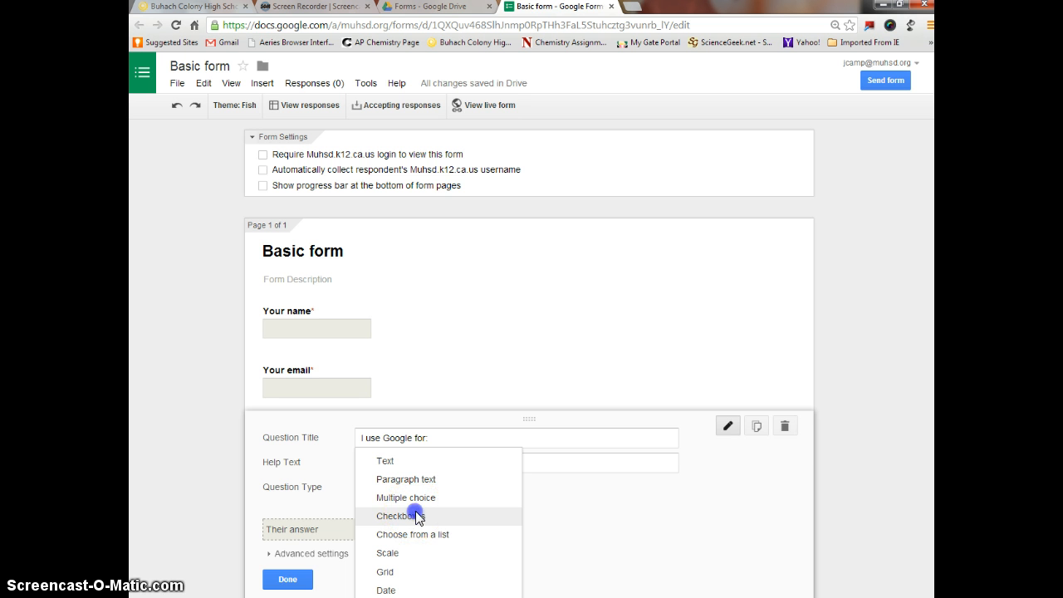
left_click(419, 516)
Enter "email" and "forms" as the first two options of the checkbox question.
scroll(498, 432, "down", 3)
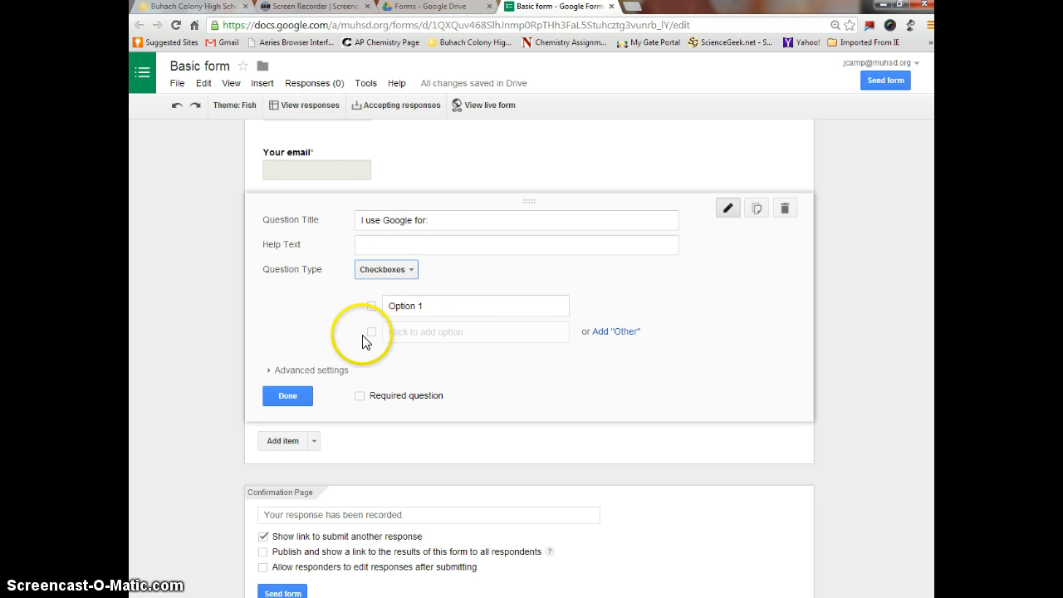
left_click(451, 306)
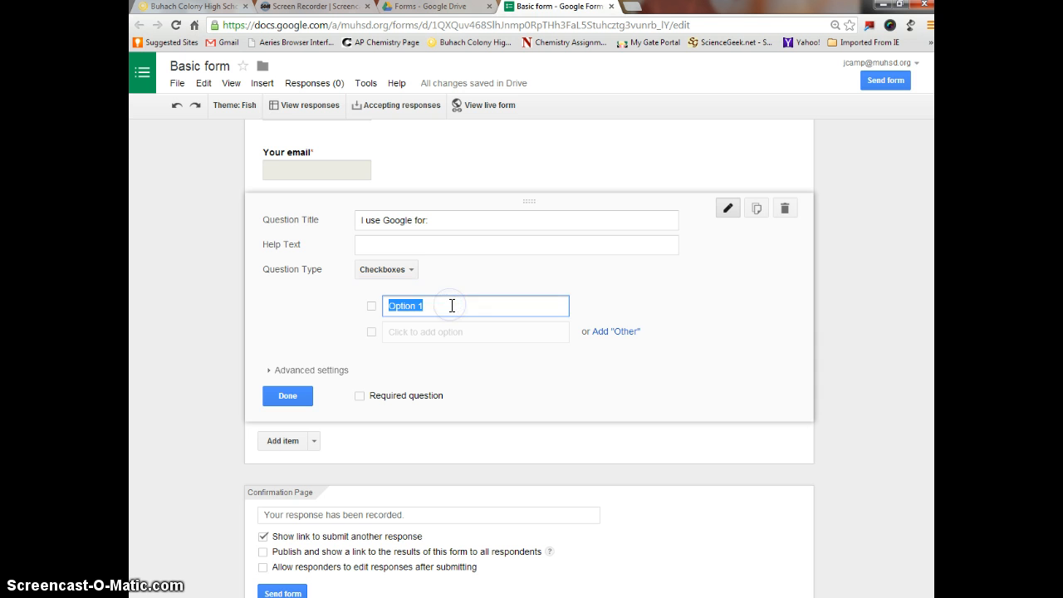
type("eam")
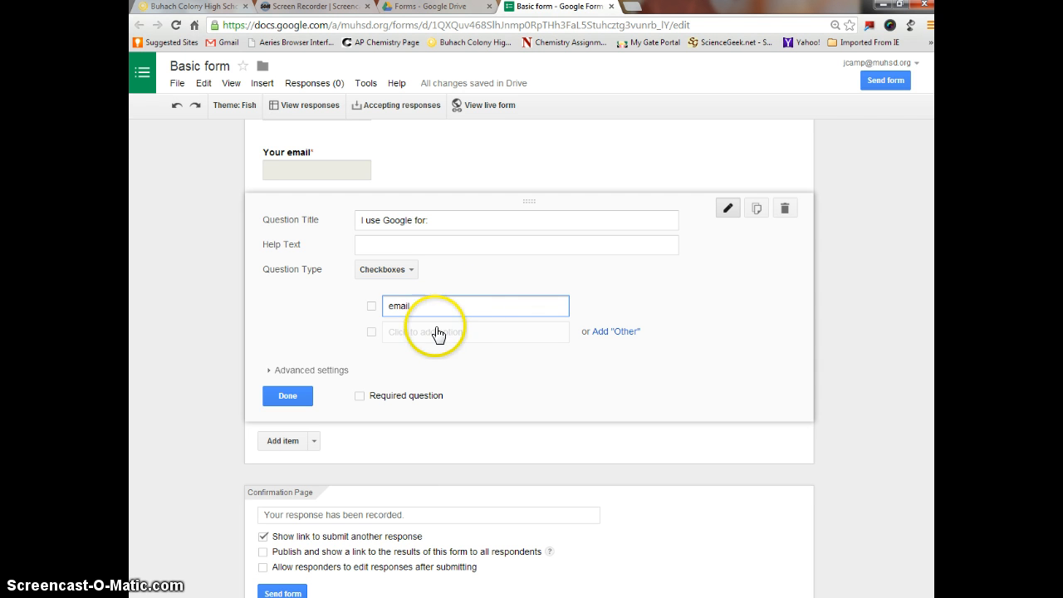
left_click(449, 333)
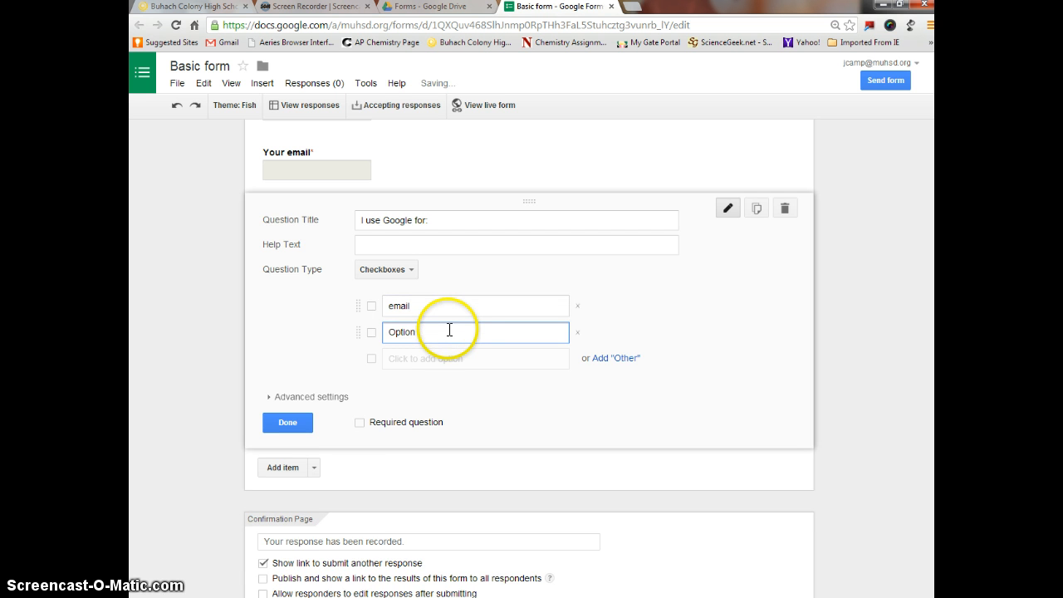
key("BackSpace")
key("BackSpace")
key("BackSpace")
key("BackSpace")
key("BackSpace")
key("BackSpace")
type("forms")
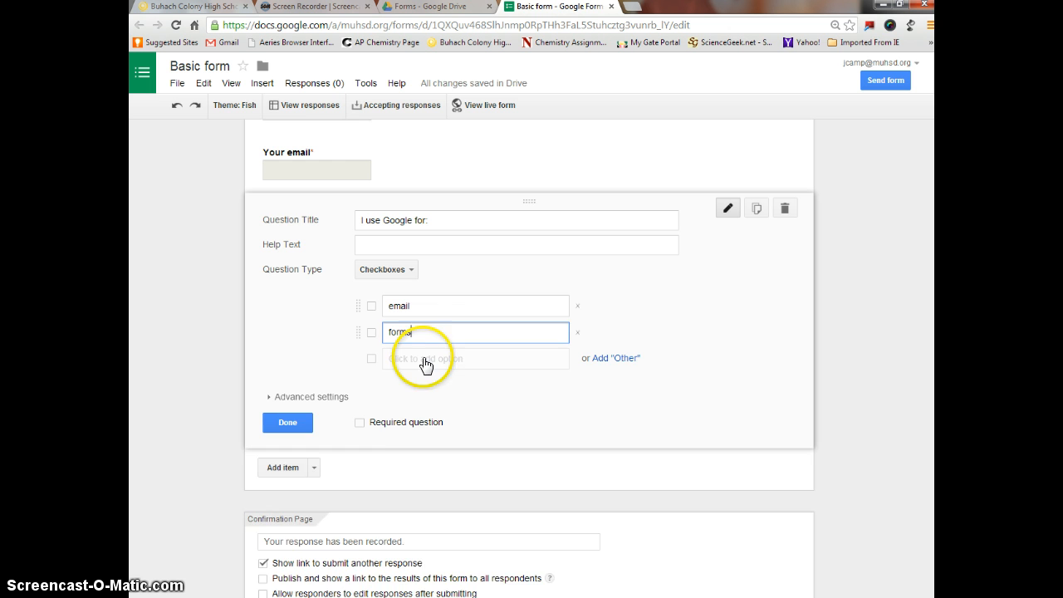
Add the options "spreadsheets", "presentations", "docs" and "drawings", then make the checkbox question required and finish editing it.
left_click(424, 358)
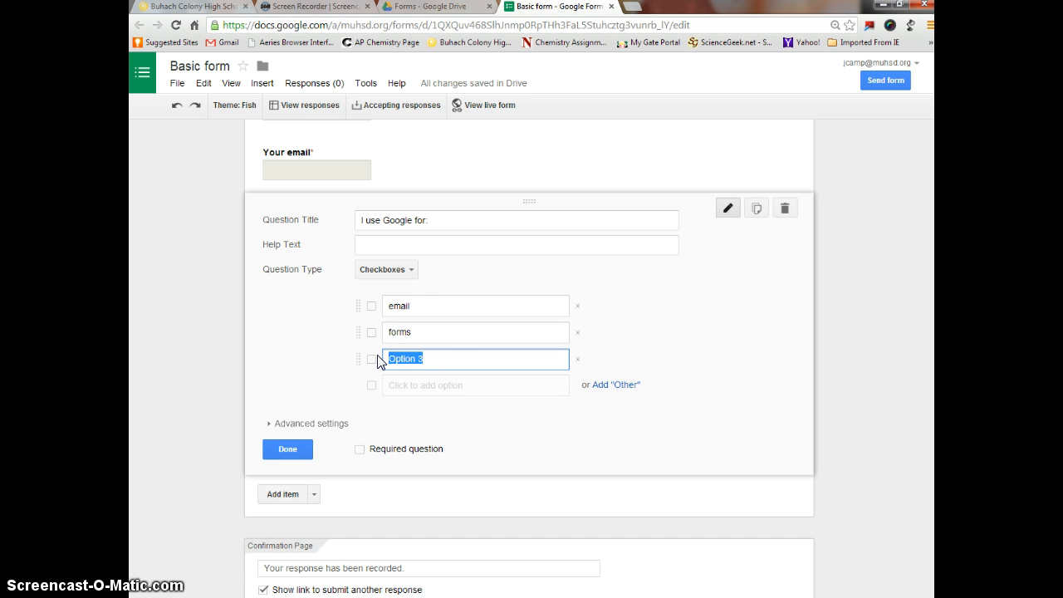
type("spreadsheets")
left_click(416, 386)
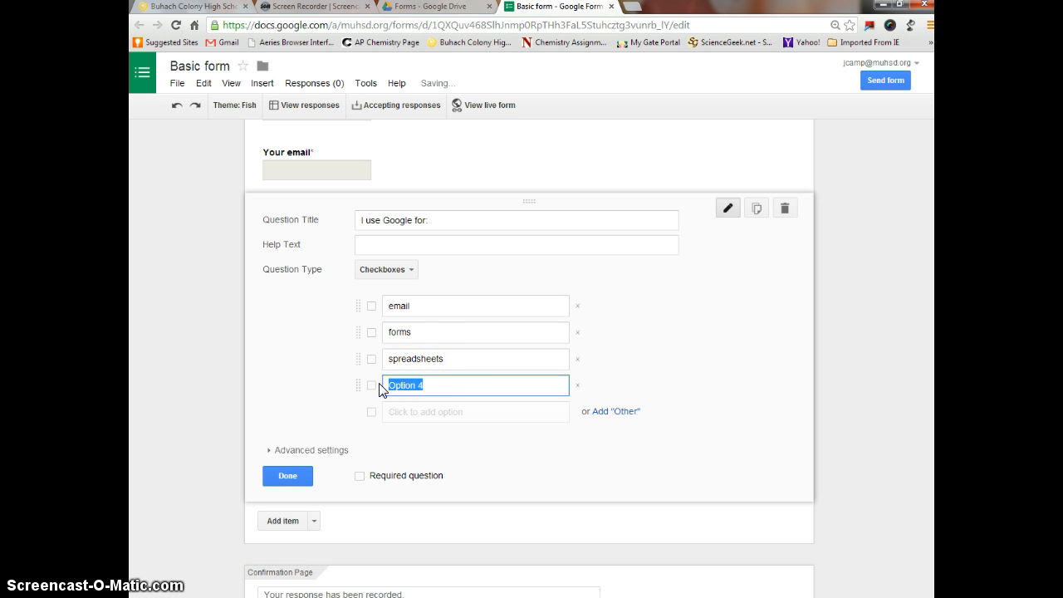
type("p")
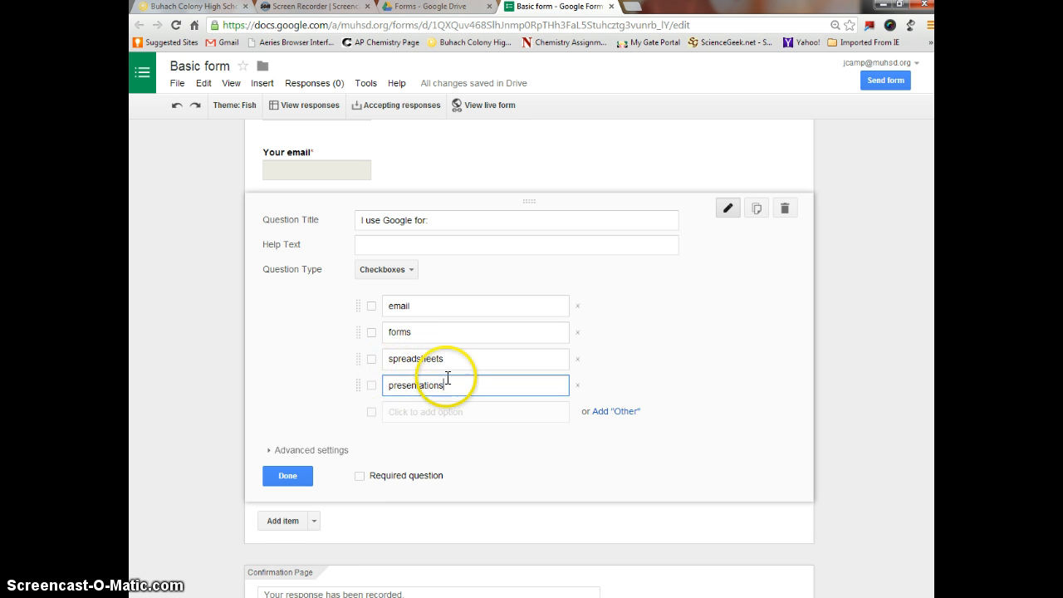
left_click(447, 412)
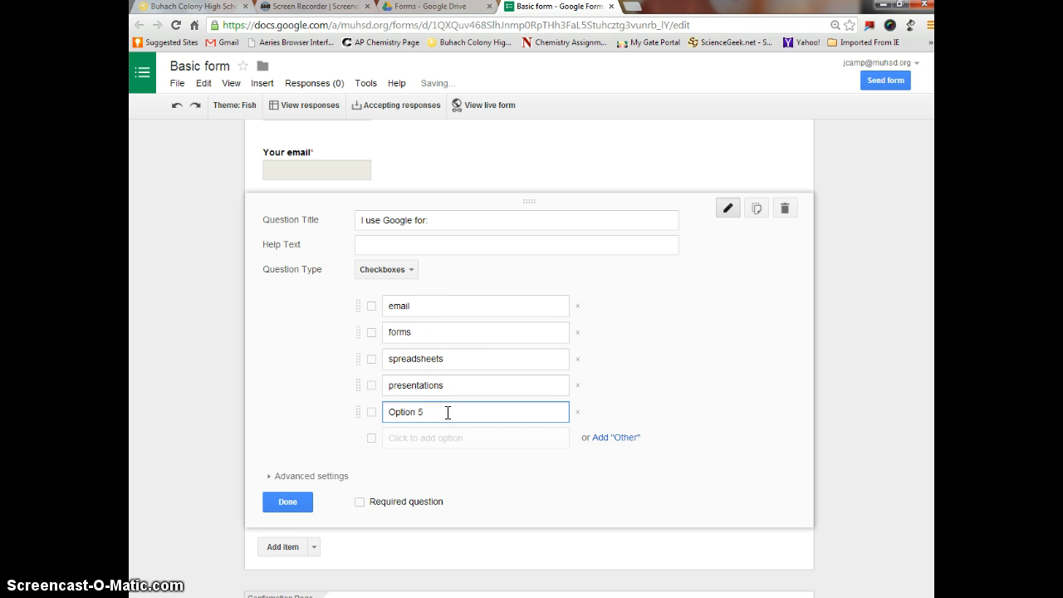
type("docs")
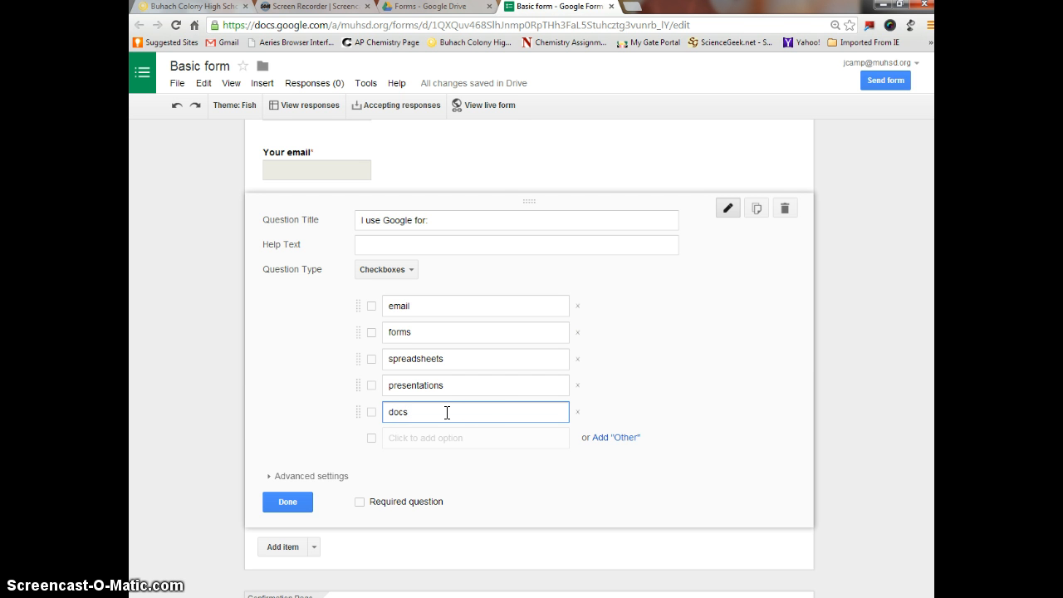
left_click(426, 435)
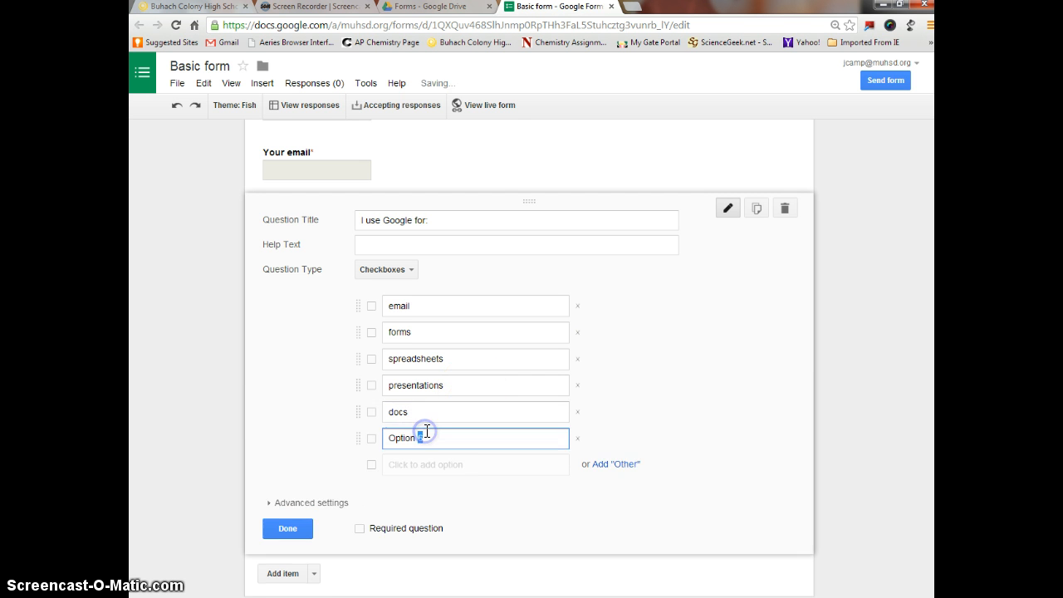
left_click_drag(424, 438, 381, 438)
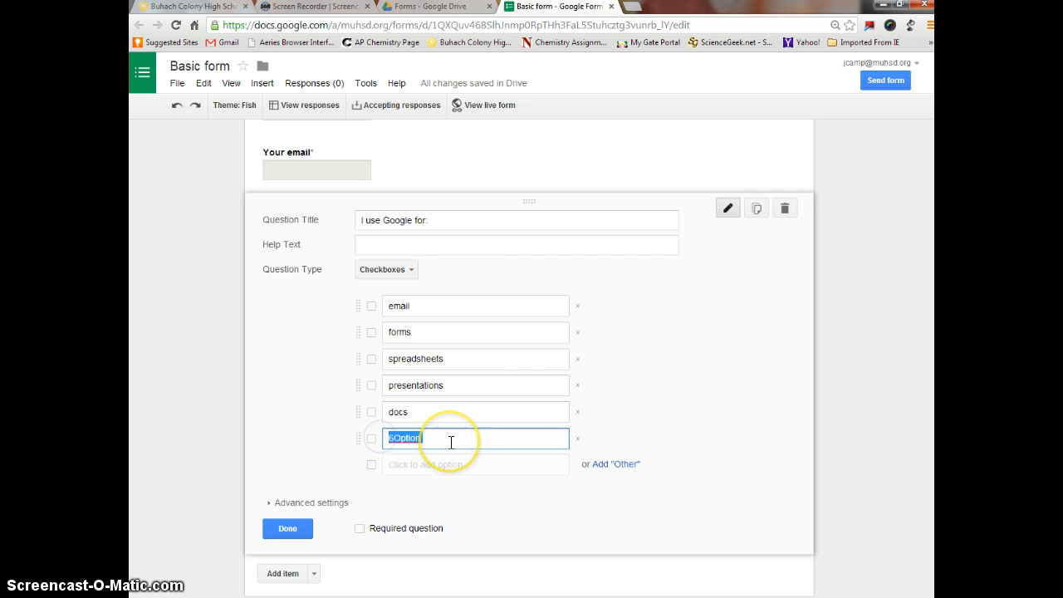
type("drawings")
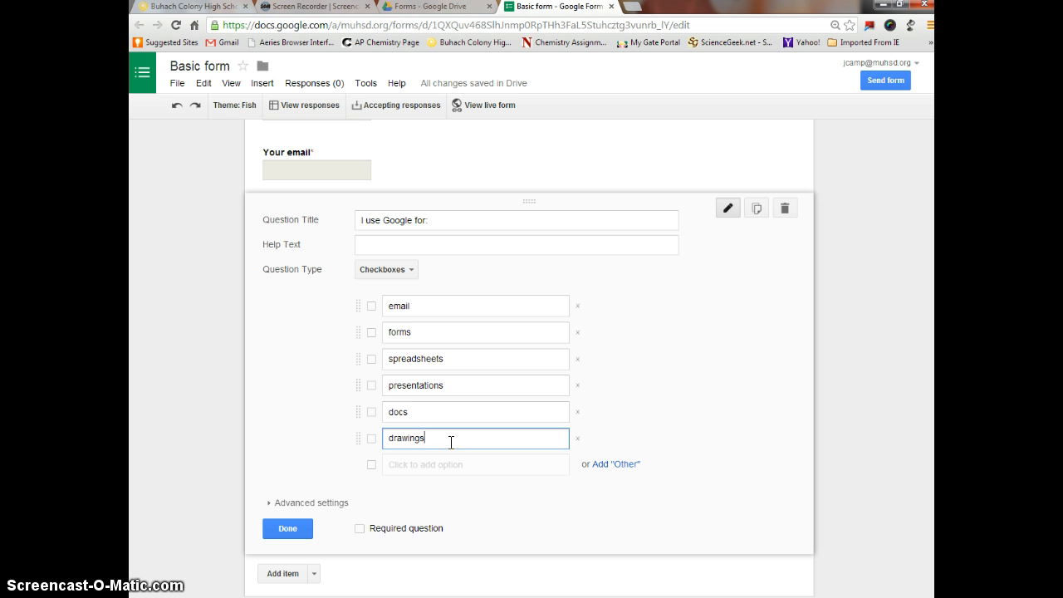
left_click(359, 528)
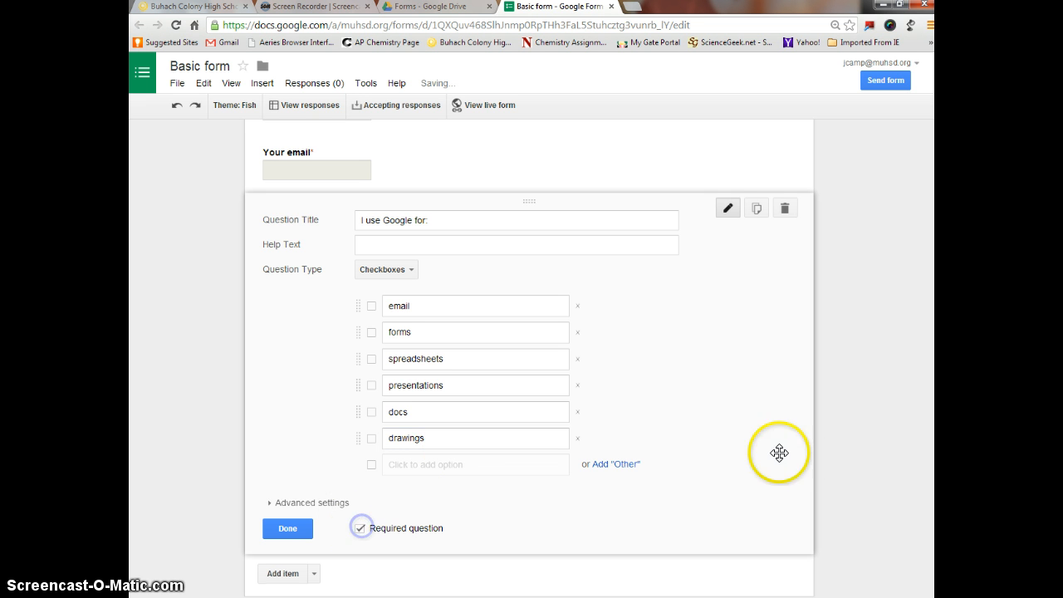
left_click(290, 530)
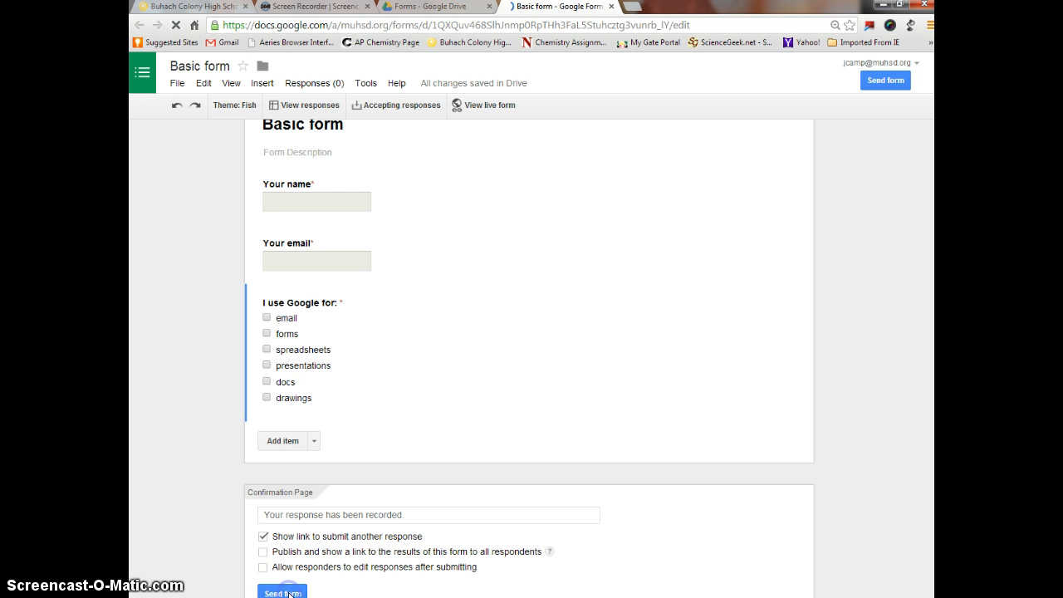
Open the form's sending options, copy the link to share and close the dialog.
left_click(284, 594)
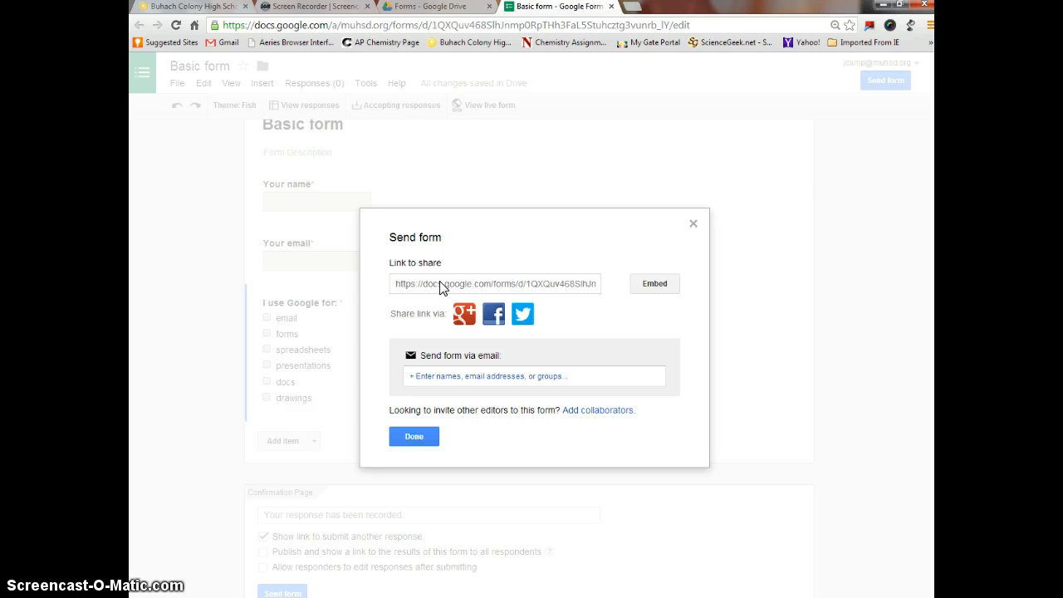
left_click(481, 287)
left_click(432, 287)
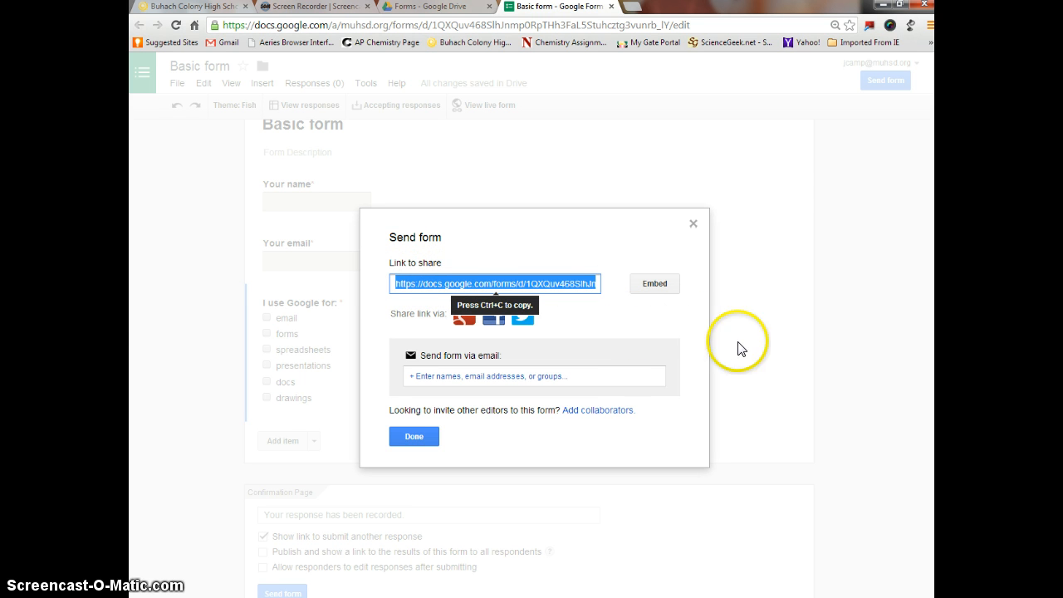
left_click(413, 436)
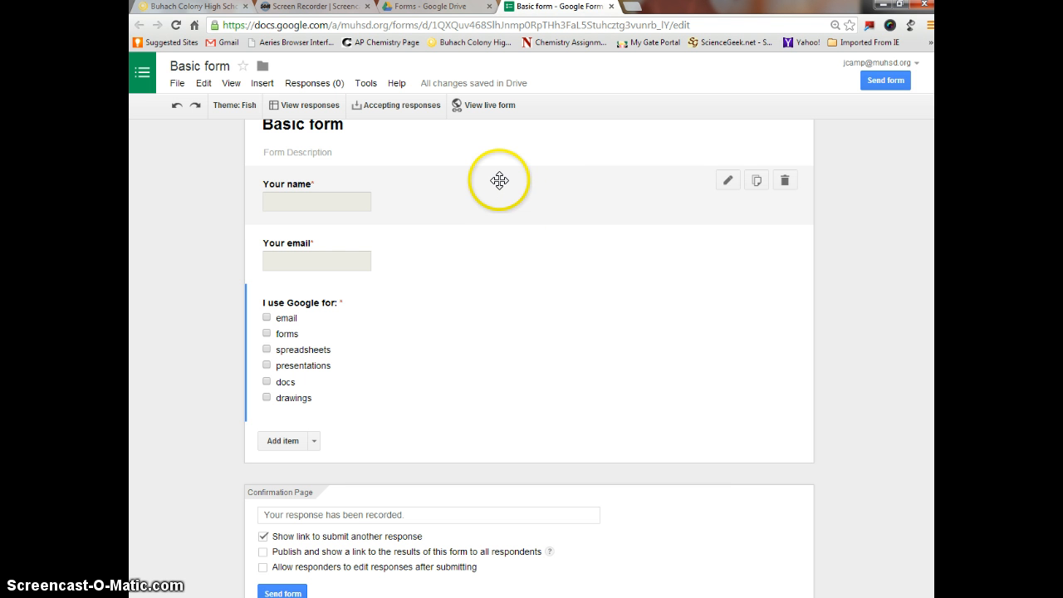
Search for "tinyurl" in a new browser tab and open the TinyURL.com website.
left_click(631, 6)
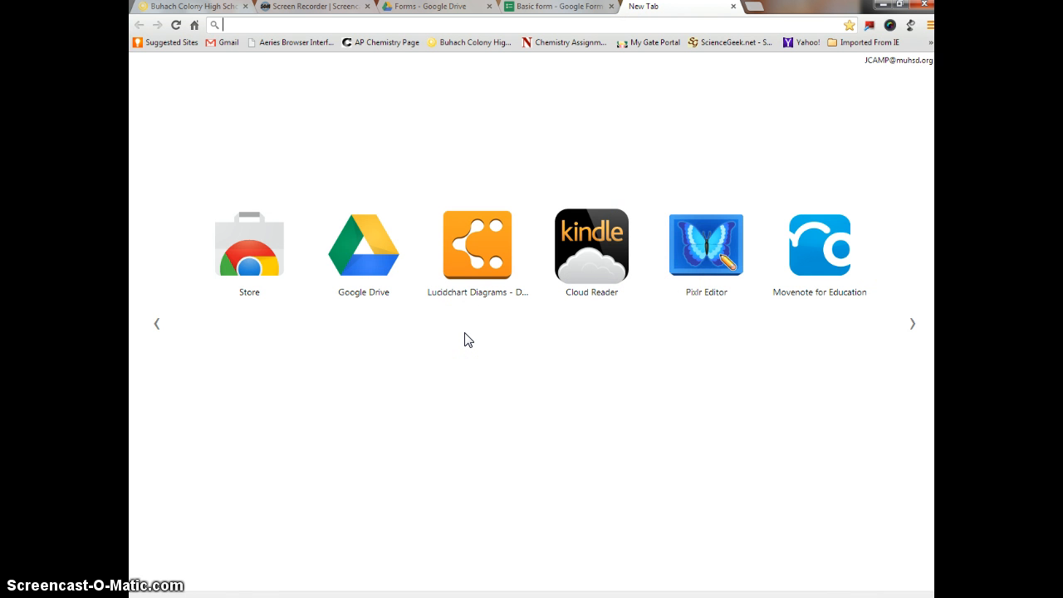
type("tinyurl")
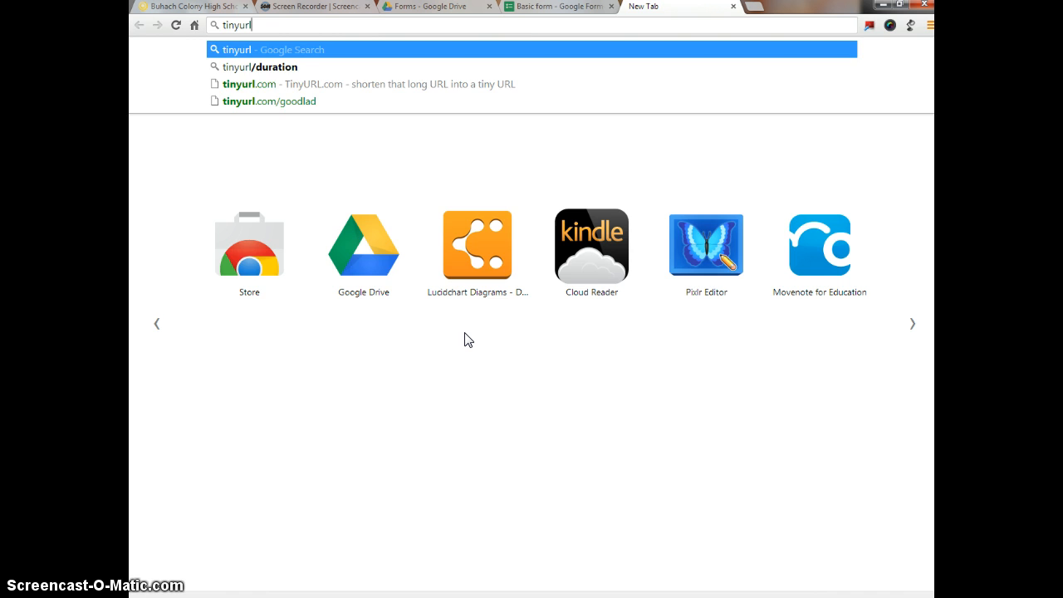
key("Return")
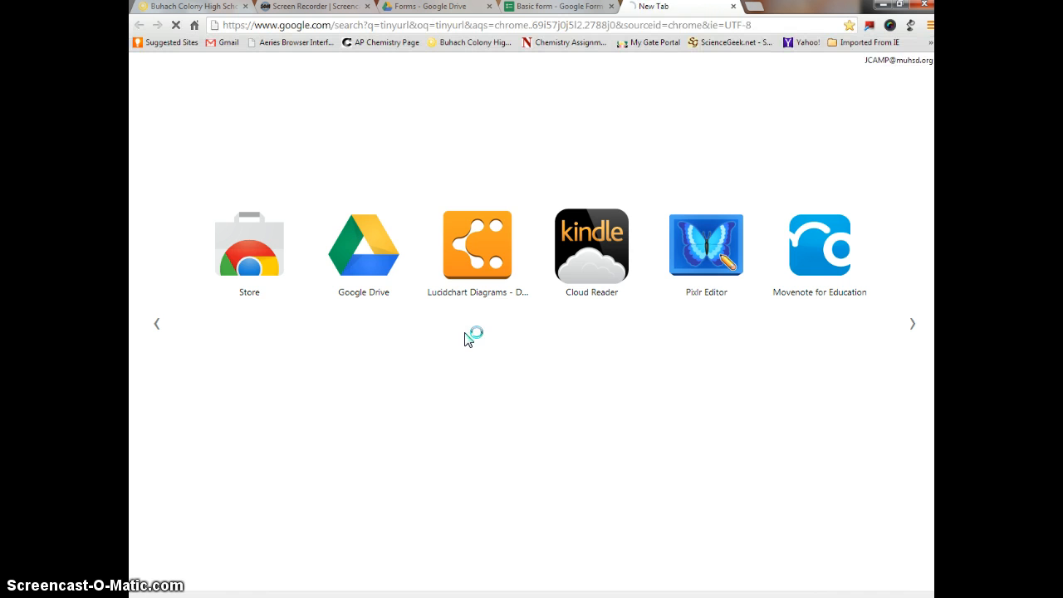
left_click(388, 168)
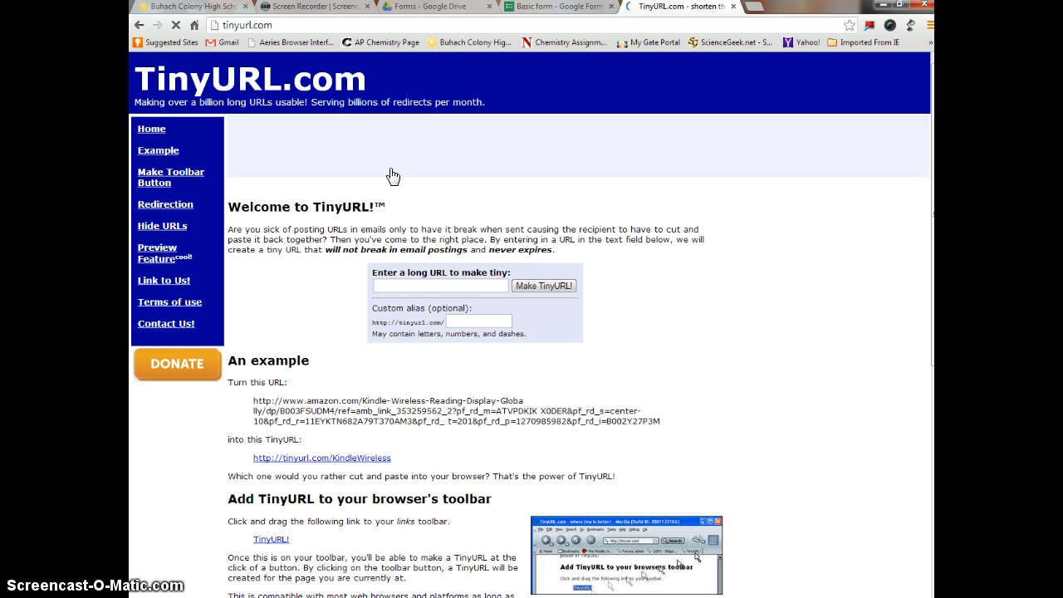
Paste the copied form link as the long URL, check it back to its beginning and create the TinyURL.
left_click(416, 288)
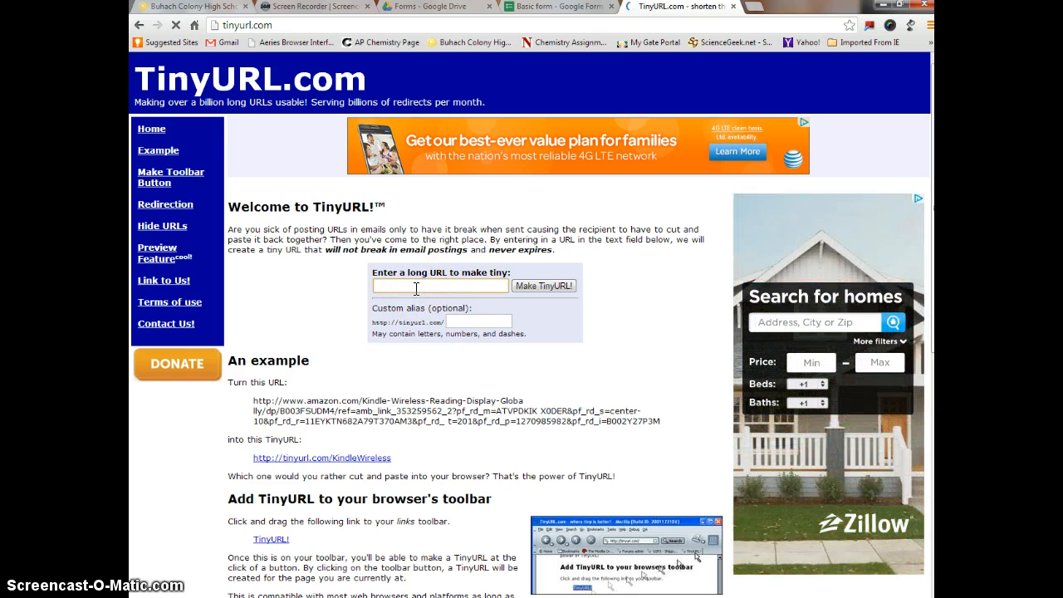
key("ctrl+v")
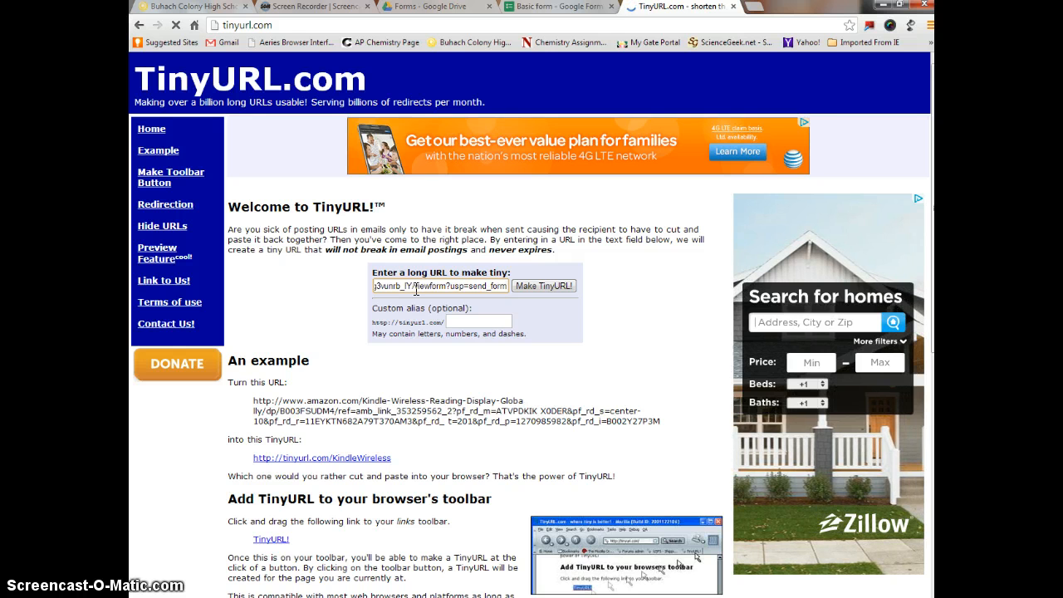
left_click(503, 285)
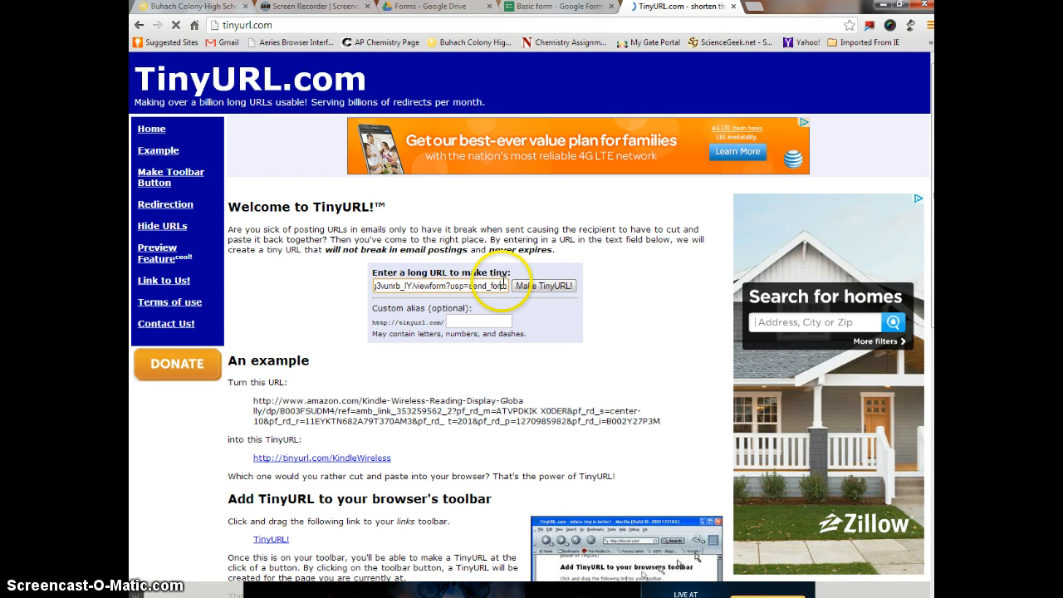
key("Left")
key("Left")
key("Left")
key("Left")
key("Left")
key("Left")
key("Left")
key("Left")
key("Left")
key("Left")
key("Left")
key("Left")
key("Left")
key("Left")
key("Left")
key("Left")
key("Left")
key("Left")
key("Left")
key("Left")
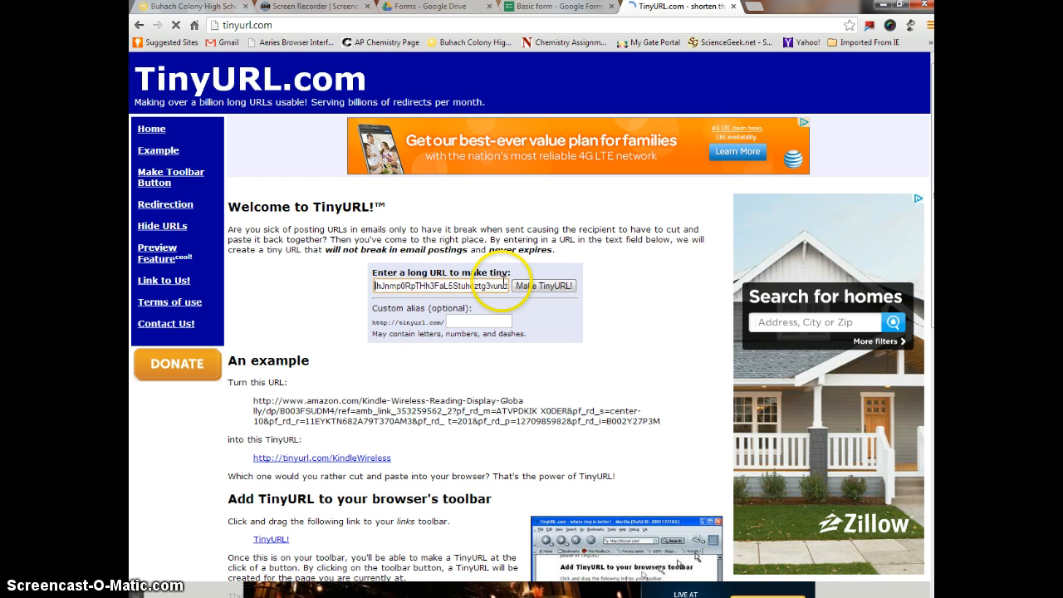
key("Left")
key("Left")
key("Left")
key("Left")
key("Left")
key("Left")
key("Left")
key("Left")
key("Left")
key("Left")
key("Left")
key("Left")
key("Left")
key("Left")
key("Left")
key("Left")
key("Left")
key("Left")
key("Left")
key("Left")
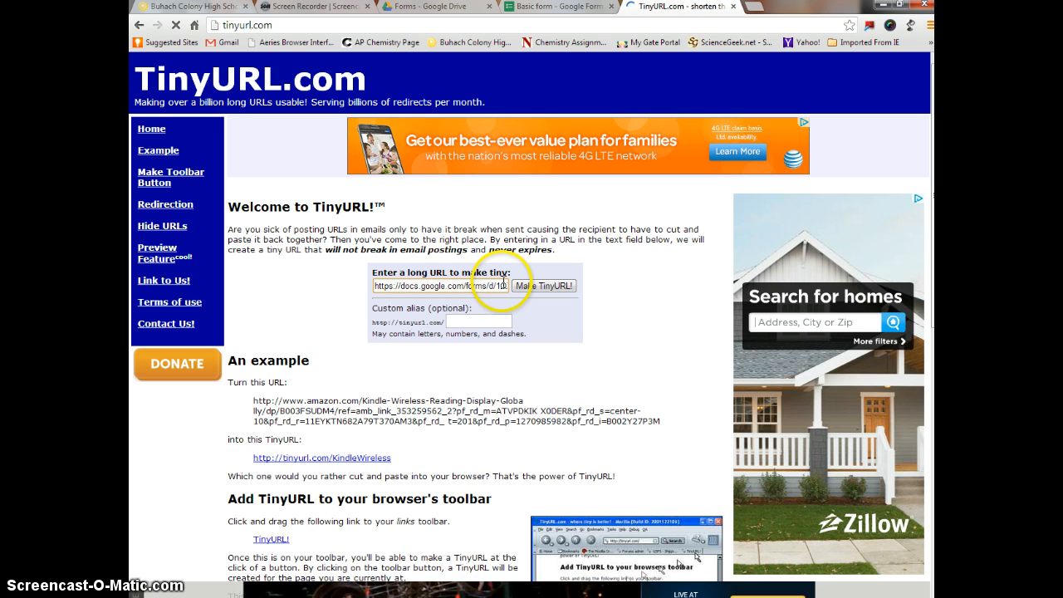
key("Left")
key("Left")
key("Left")
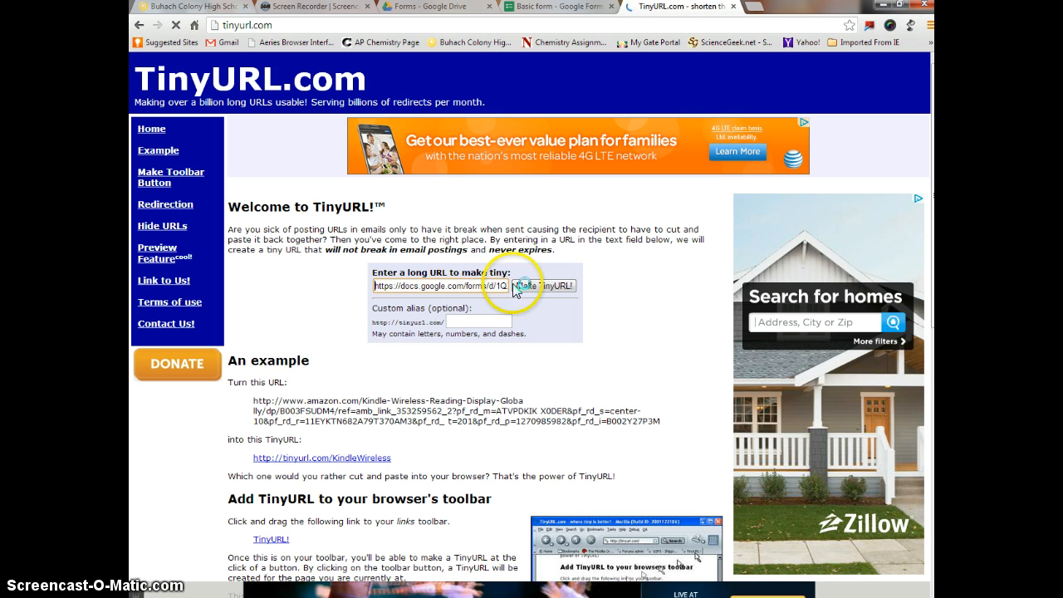
left_click(554, 287)
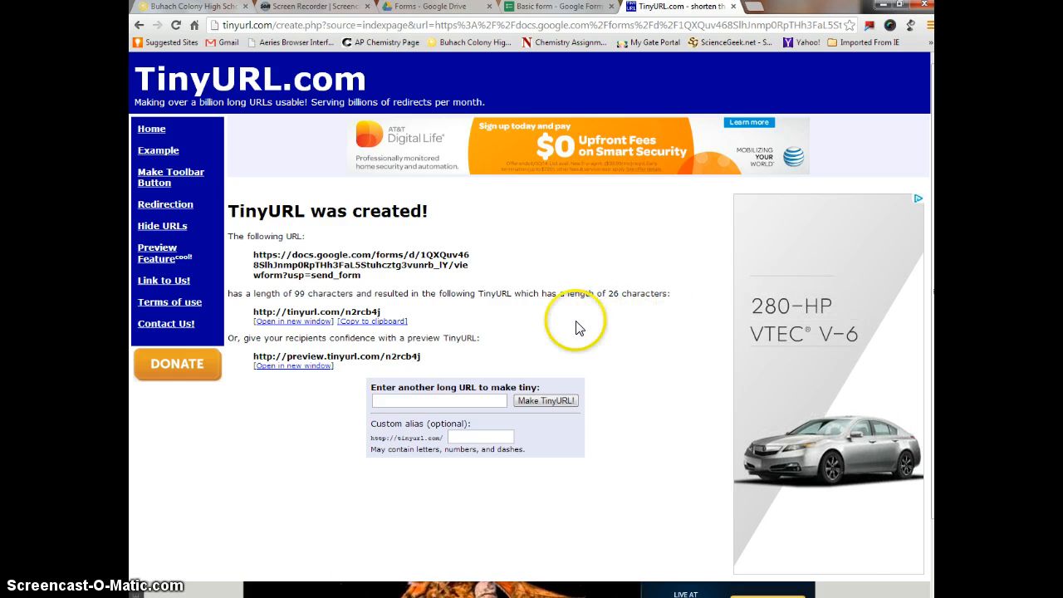
Copy the shortened TinyURL and open it in a new browser tab to load the live form.
left_click_drag(380, 311, 252, 311)
key("ctrl+c")
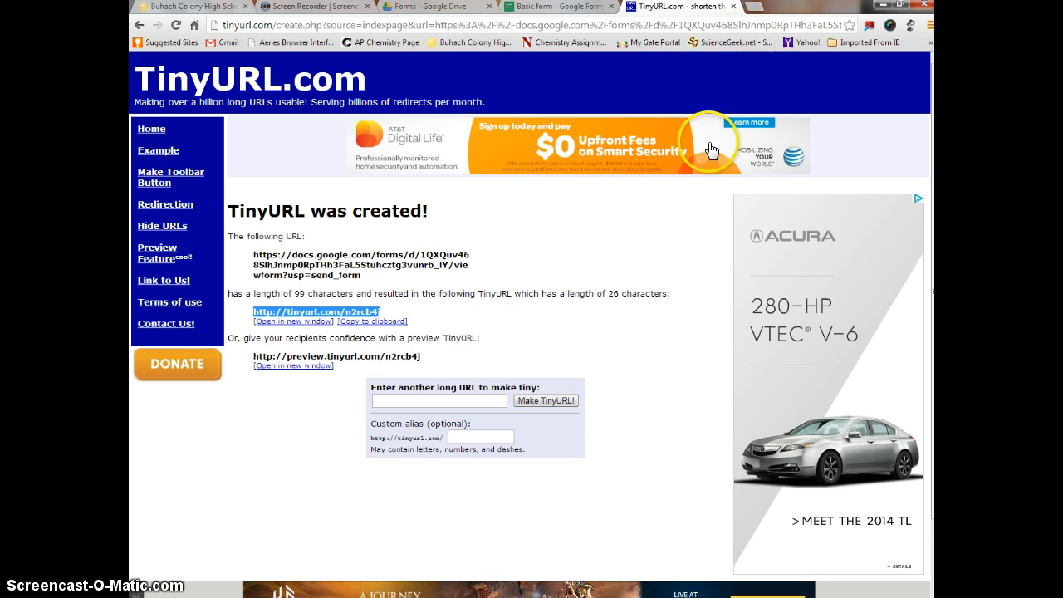
left_click(751, 8)
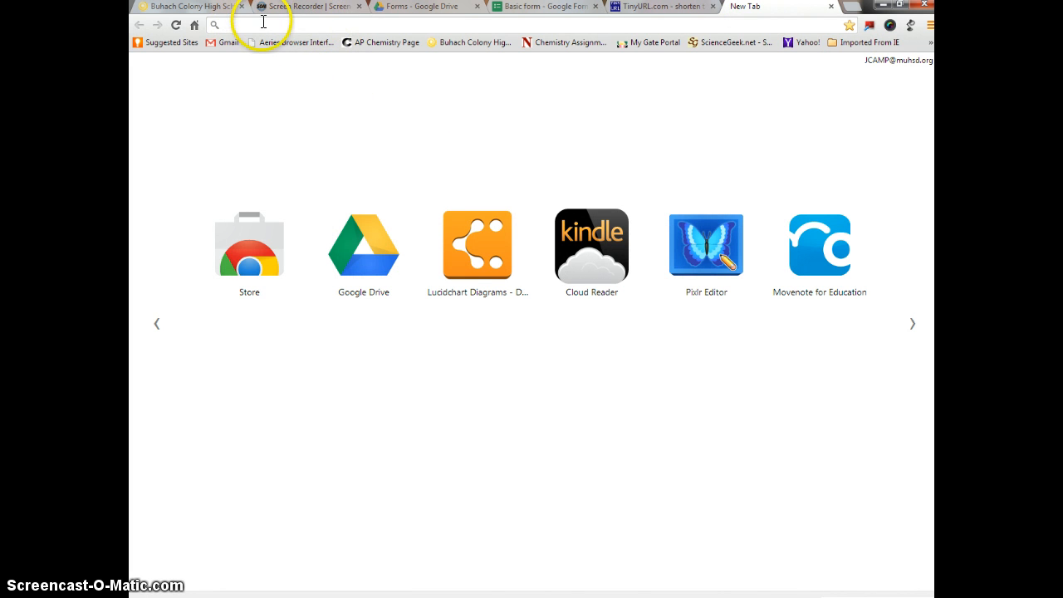
key("ctrl+v")
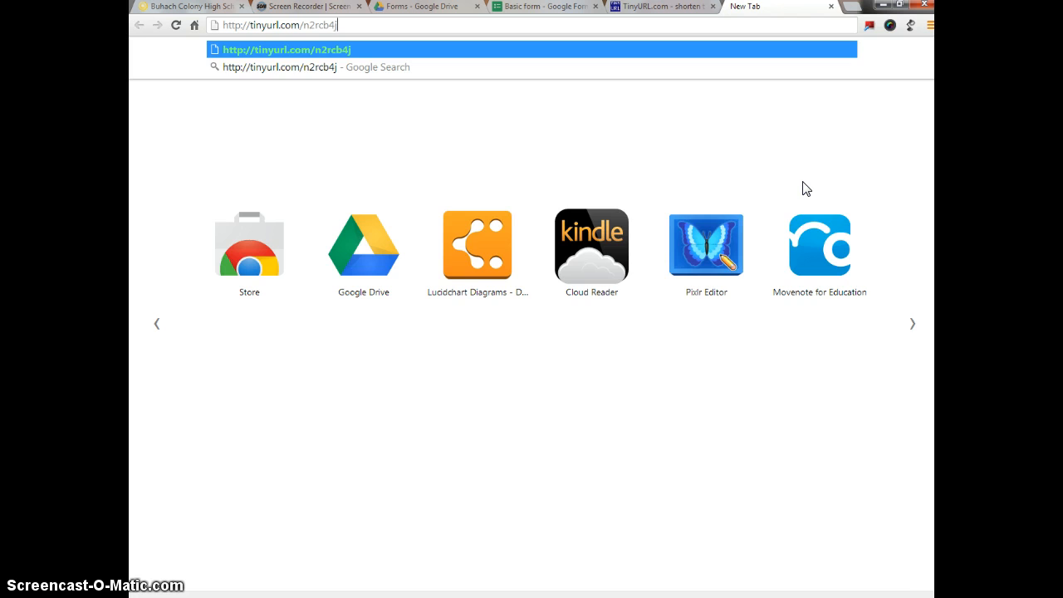
key("Return")
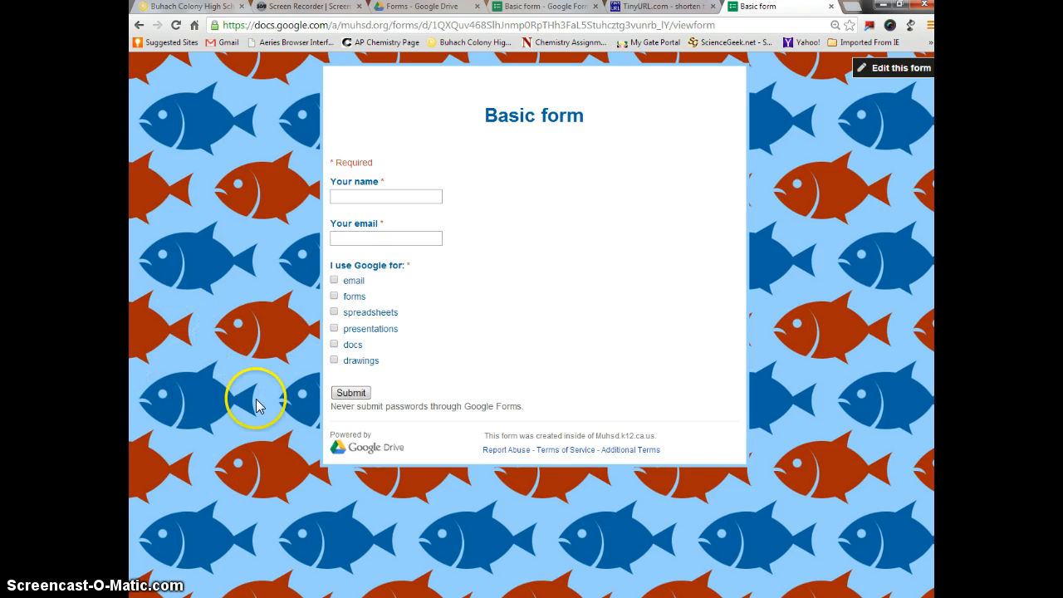
Fill in the respondent's name and email, check email, forms, spreadsheets, presentations and docs, and submit the form.
left_click(378, 197)
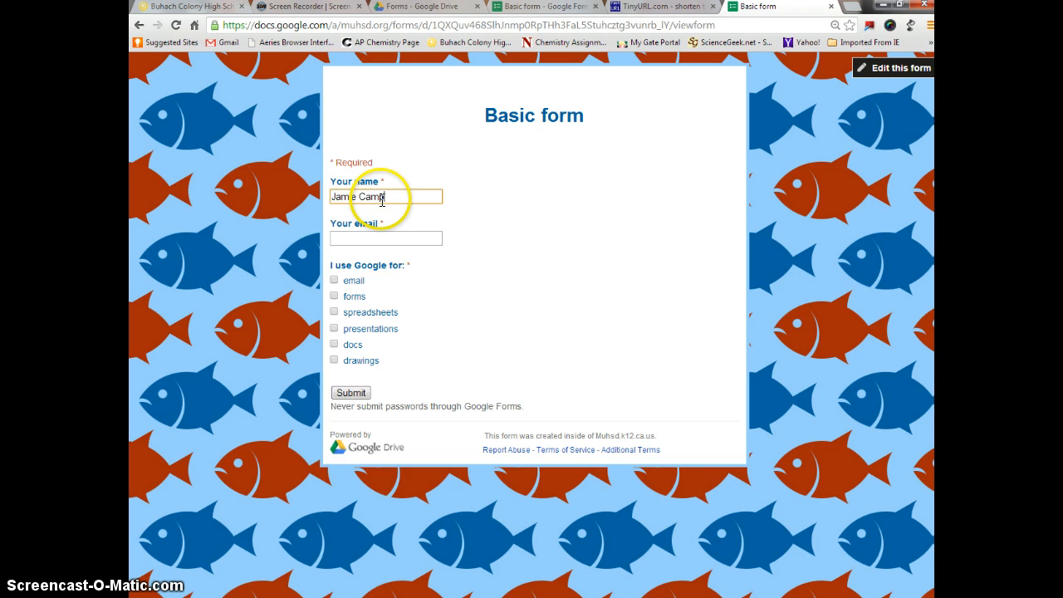
left_click(400, 237)
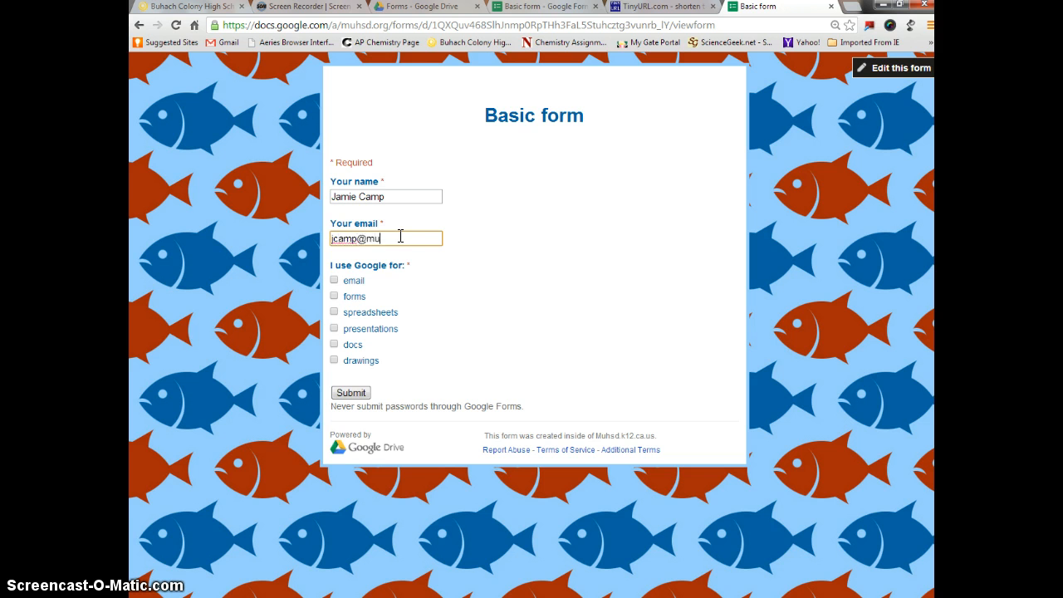
left_click(334, 280)
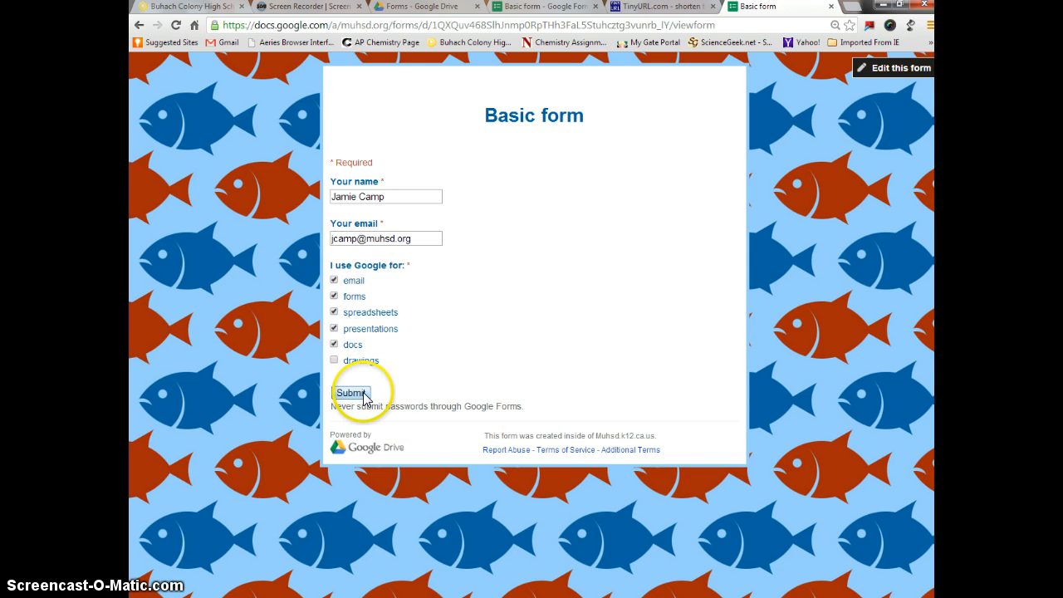
left_click(350, 392)
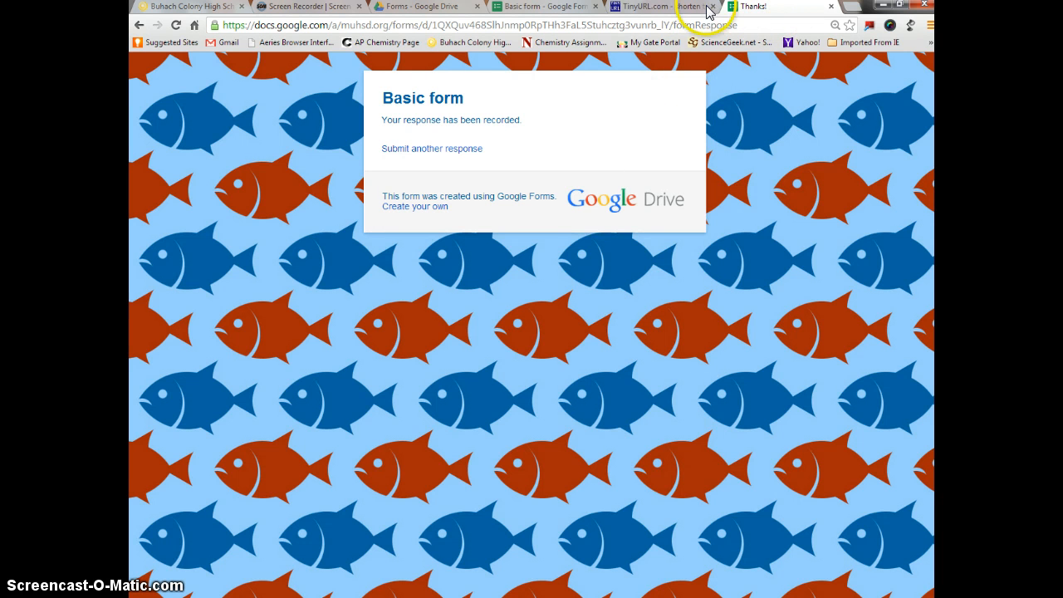
Return to the Basic form editor and view the form's responses in their spreadsheet.
left_click(562, 10)
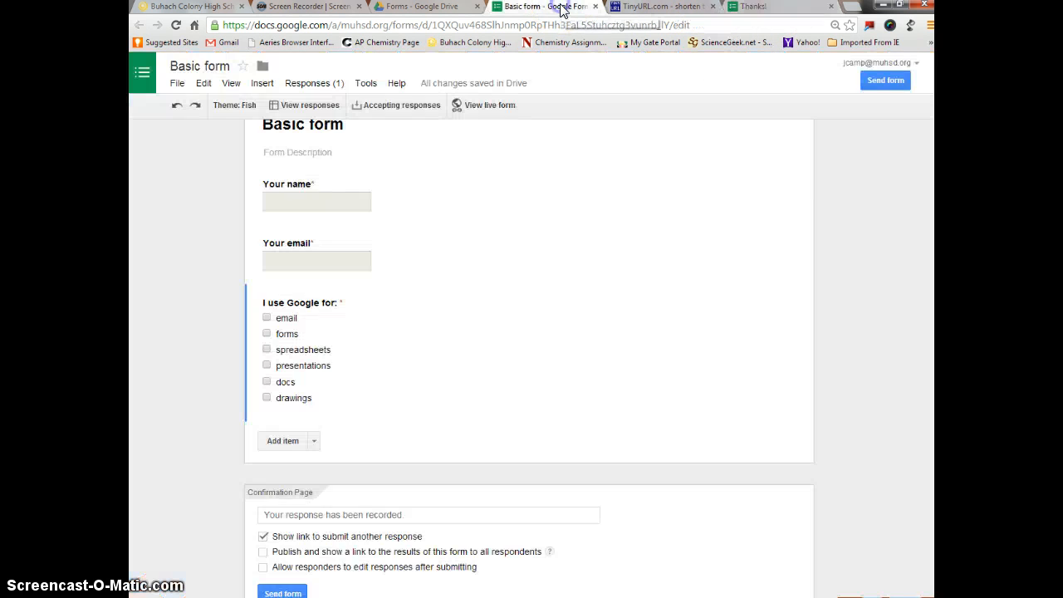
scroll(515, 311, "up", 2)
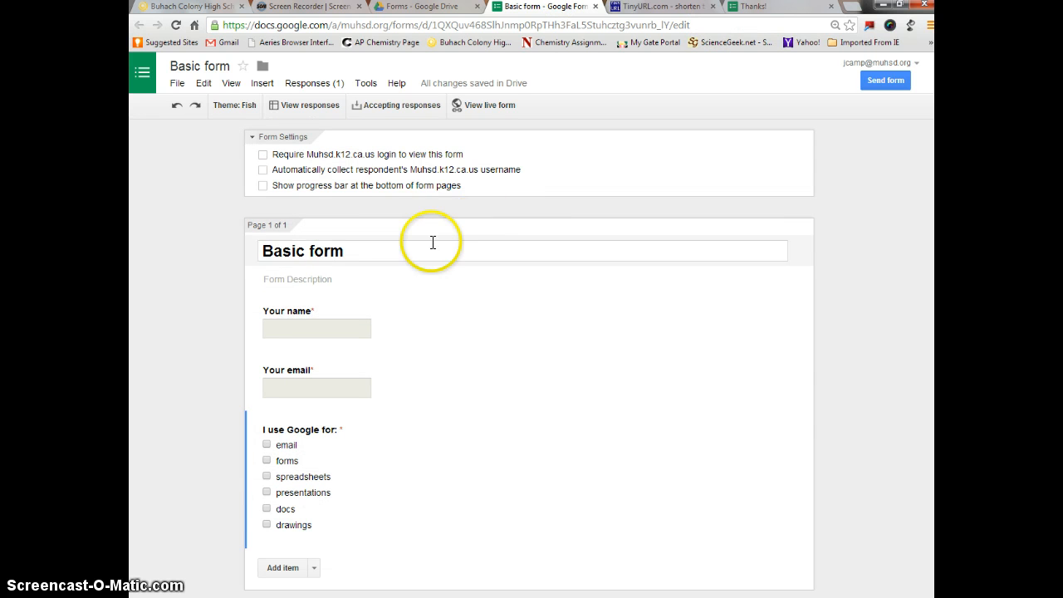
left_click(312, 112)
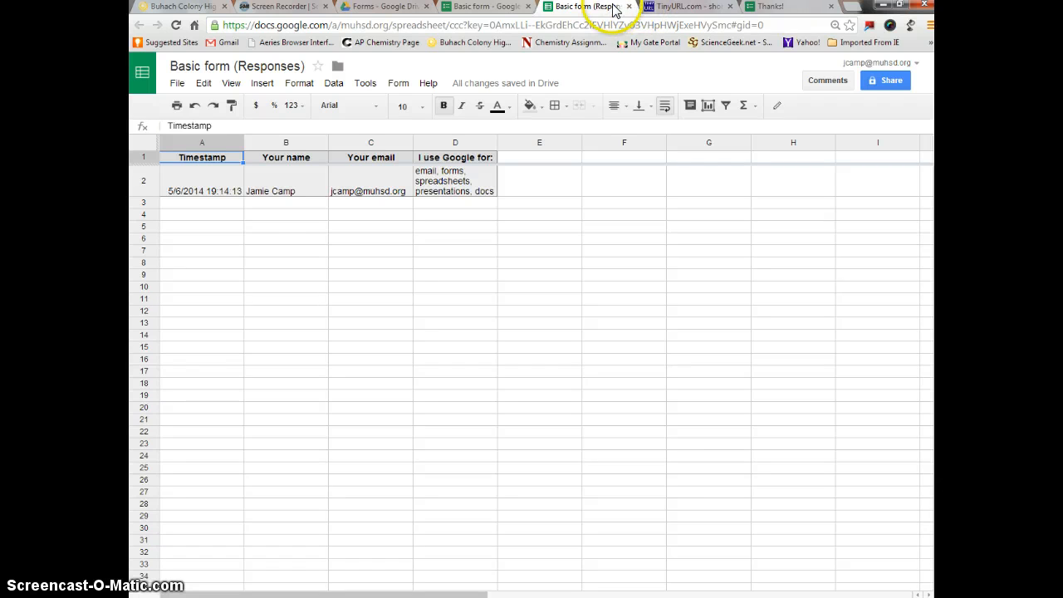
Close every open browser tab except the Buhach Colony High School page.
left_click(832, 6)
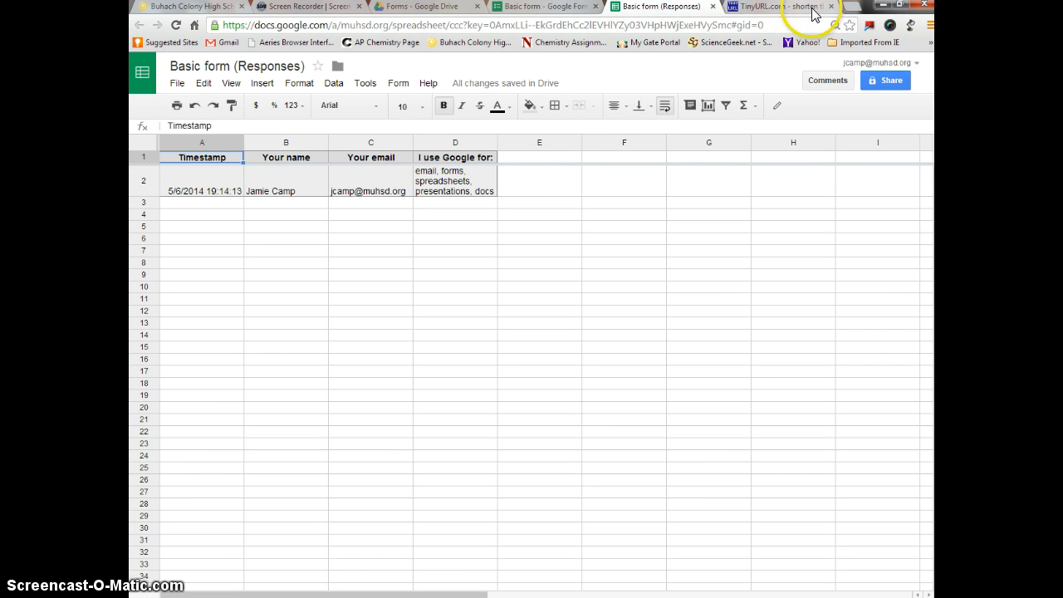
left_click(831, 6)
left_click(731, 7)
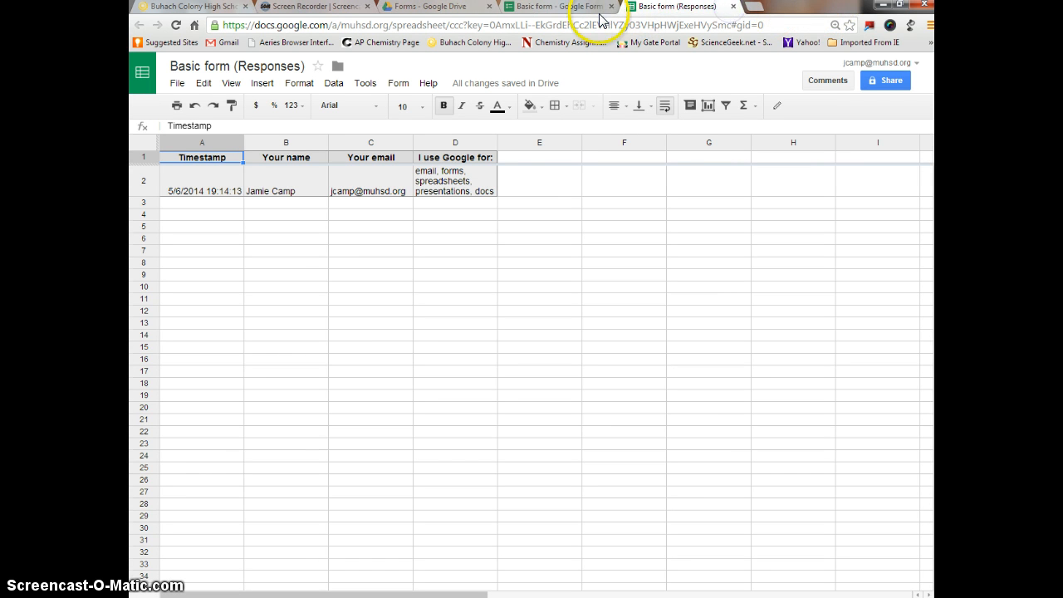
left_click(611, 7)
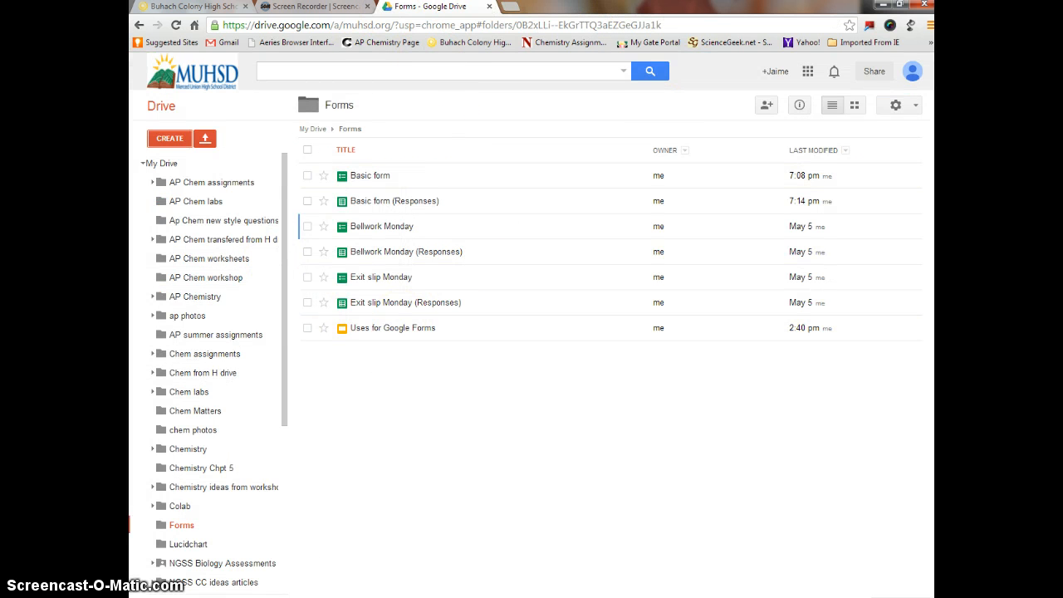
left_click(489, 5)
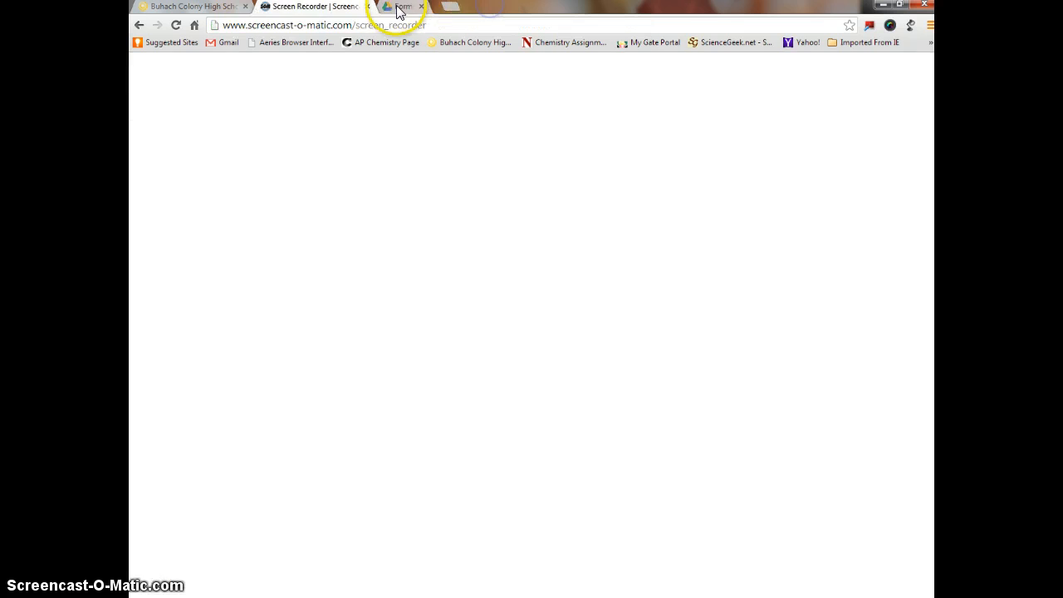
left_click(369, 6)
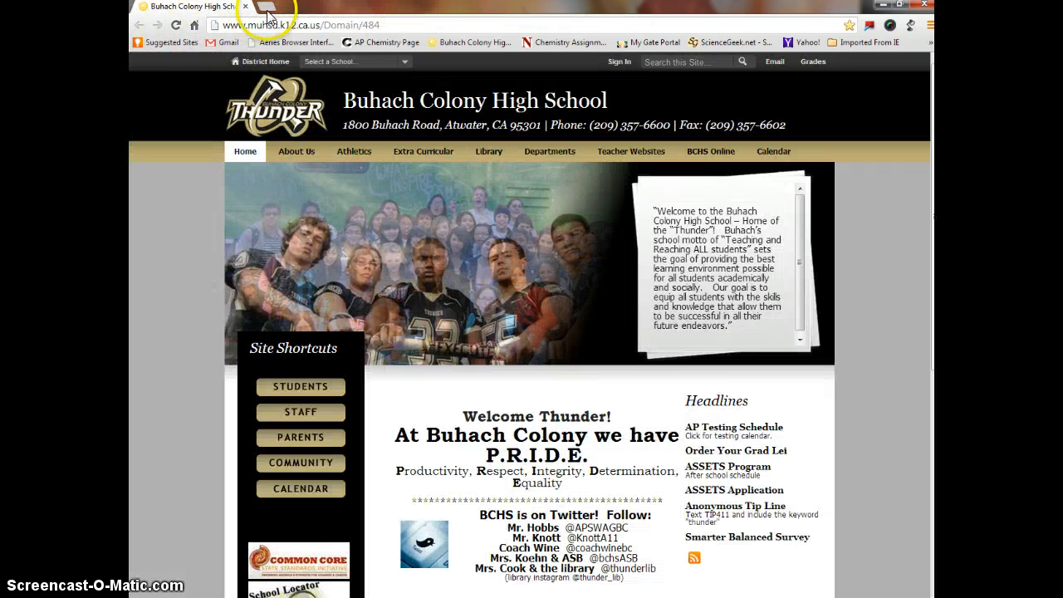
Open Google Drive in a new tab, view the "Basic form (Responses)" spreadsheet from the Forms folder, and close it.
left_click(265, 8)
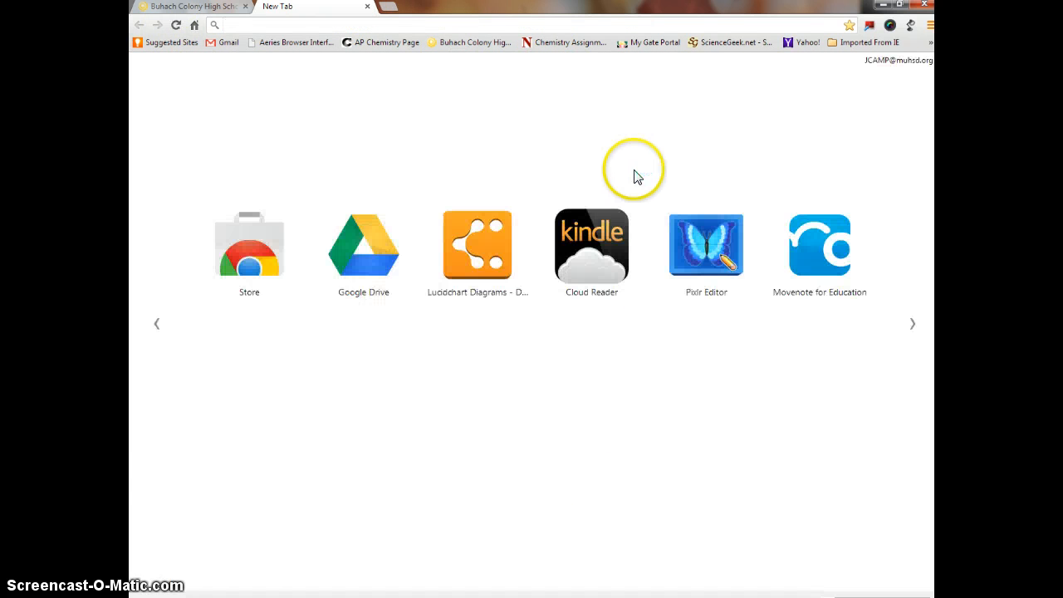
left_click(358, 295)
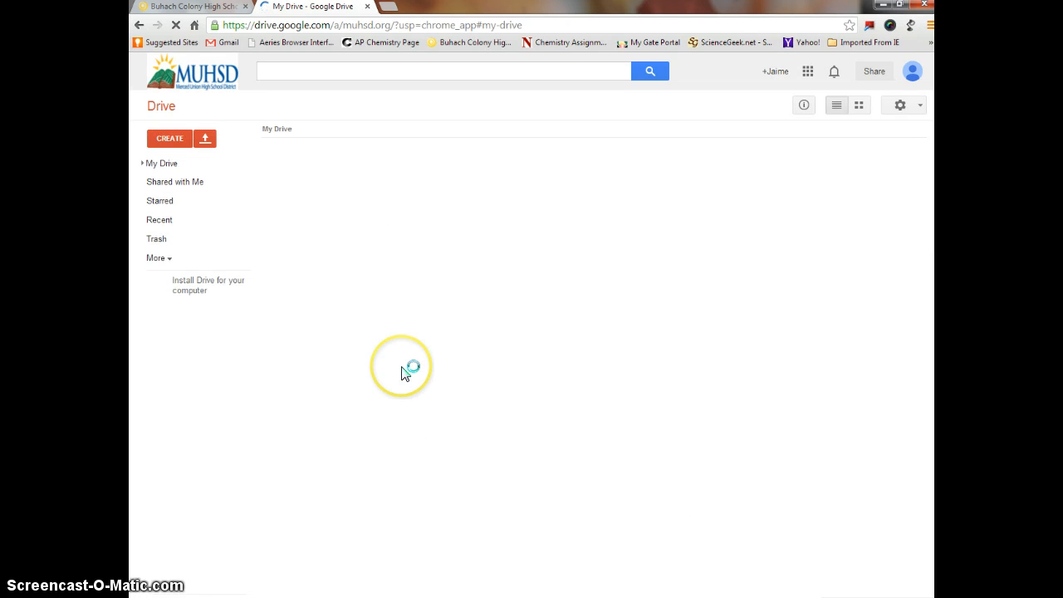
scroll(451, 399, "down", 3)
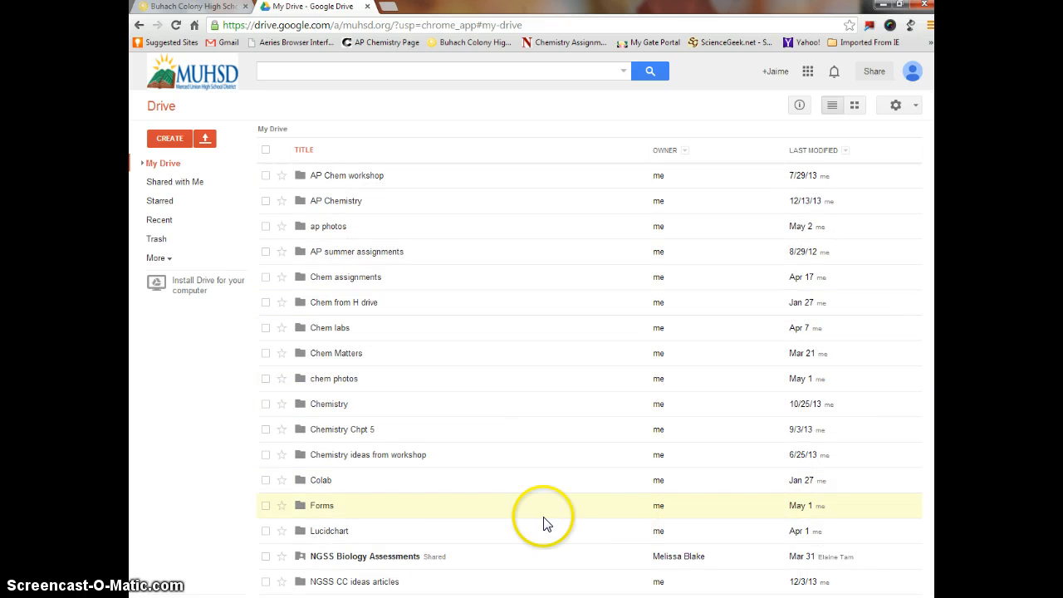
left_click(325, 507)
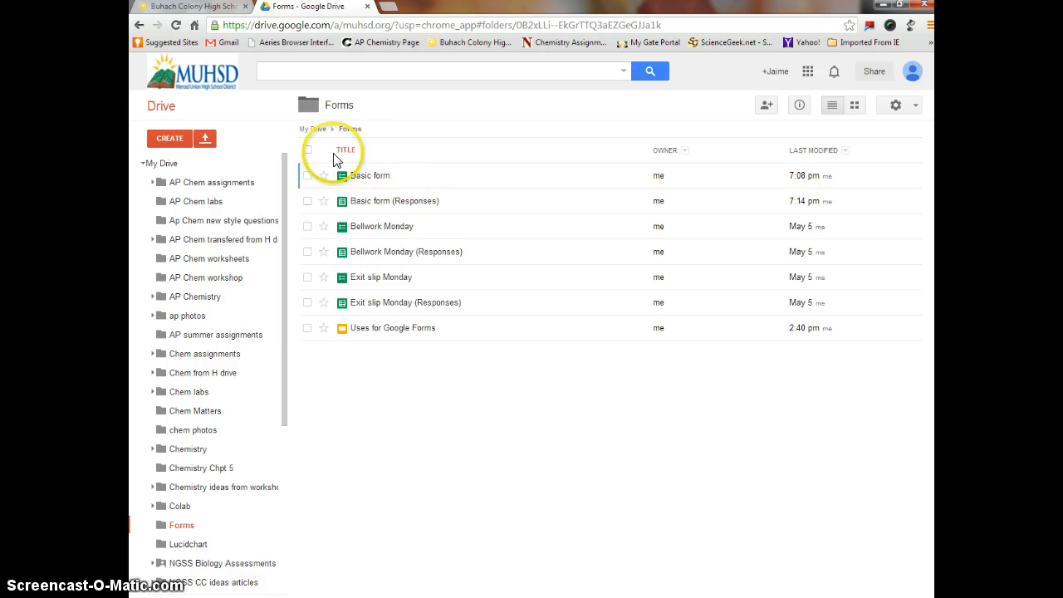
left_click(383, 206)
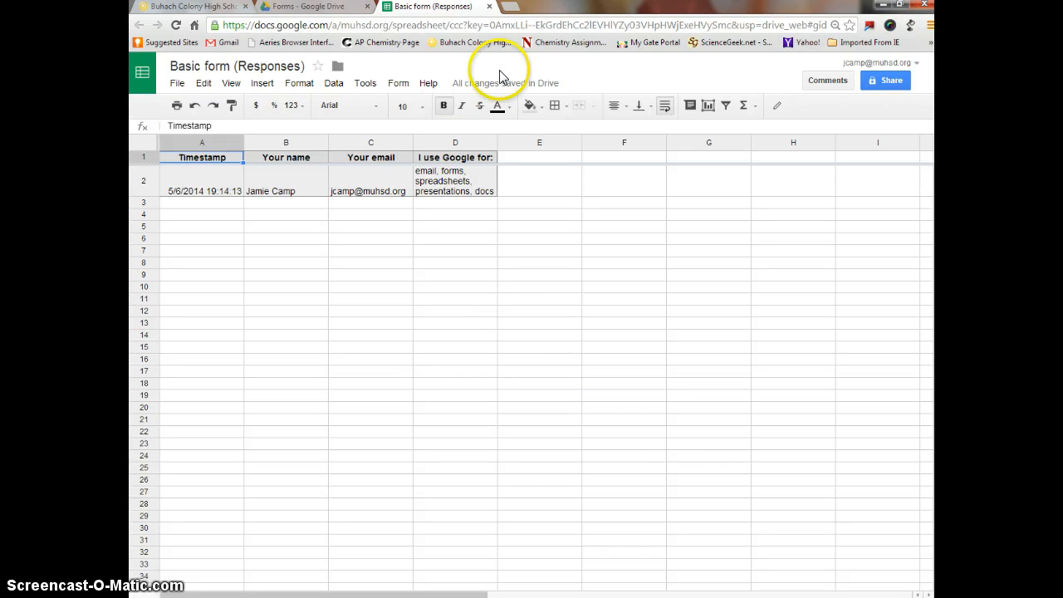
left_click(491, 7)
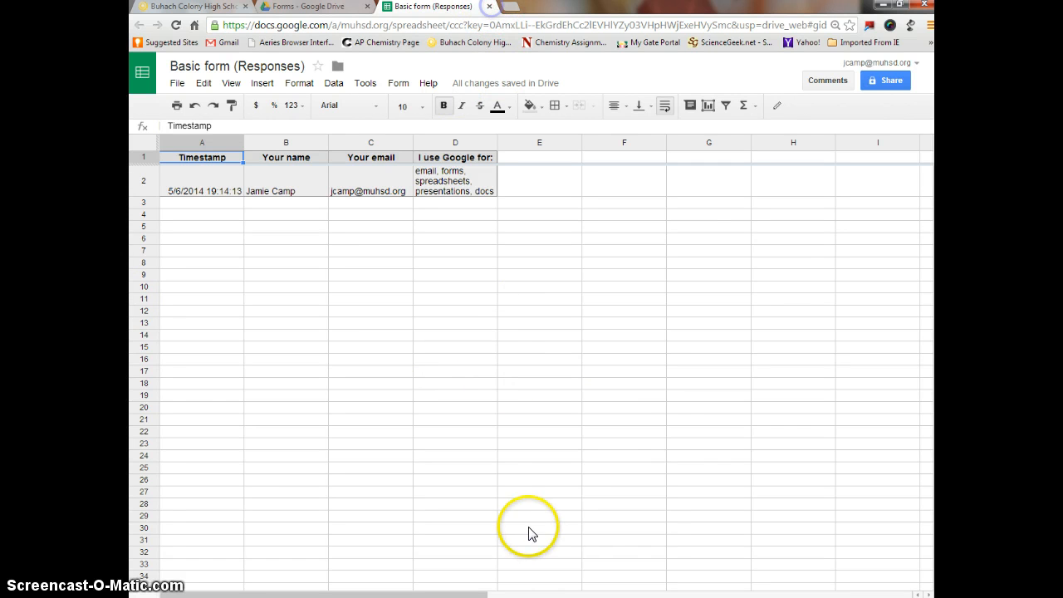